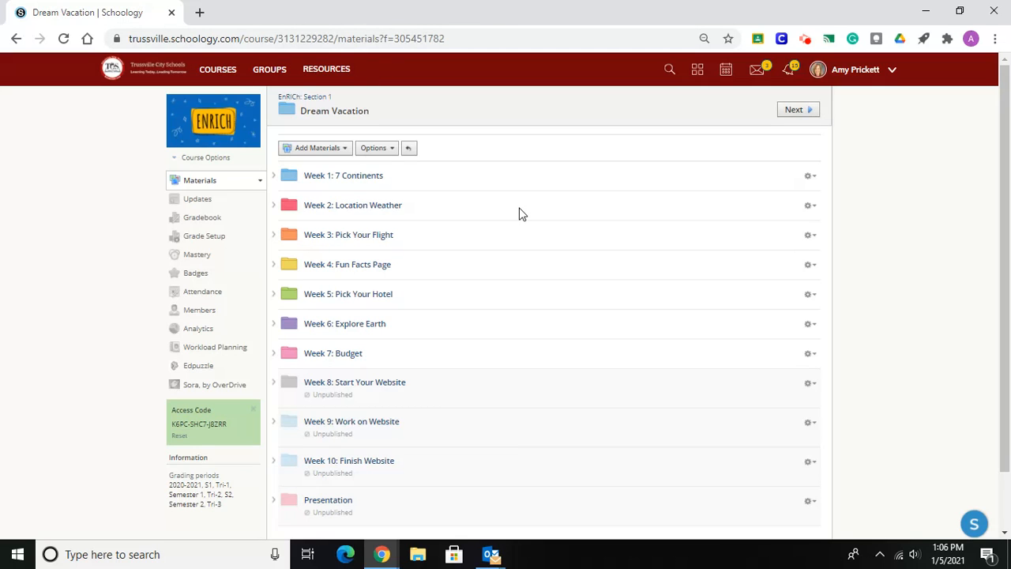
# Open Google Sites in a new browser tab.
pyautogui.click(200, 13)
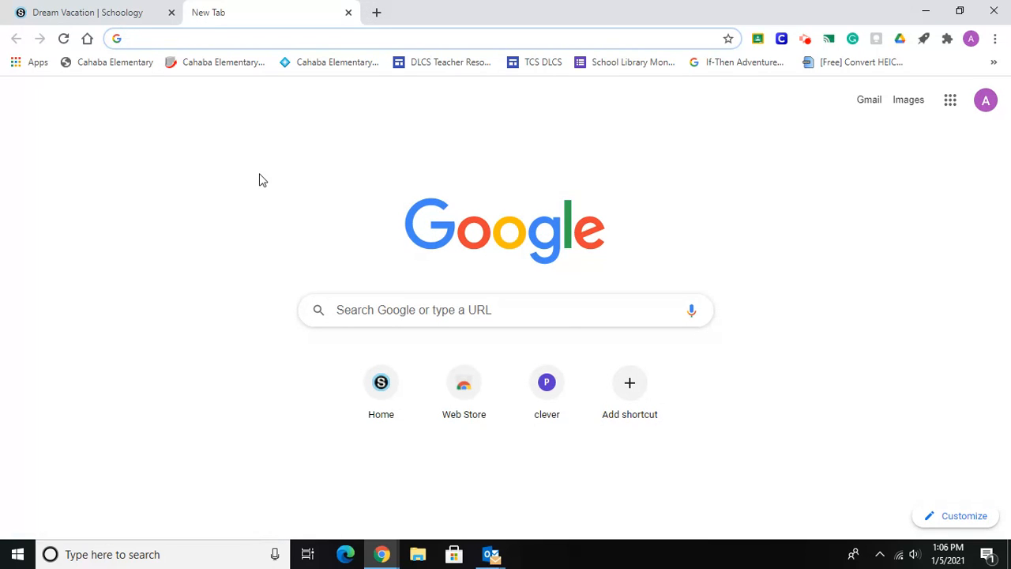
pyautogui.click(948, 106)
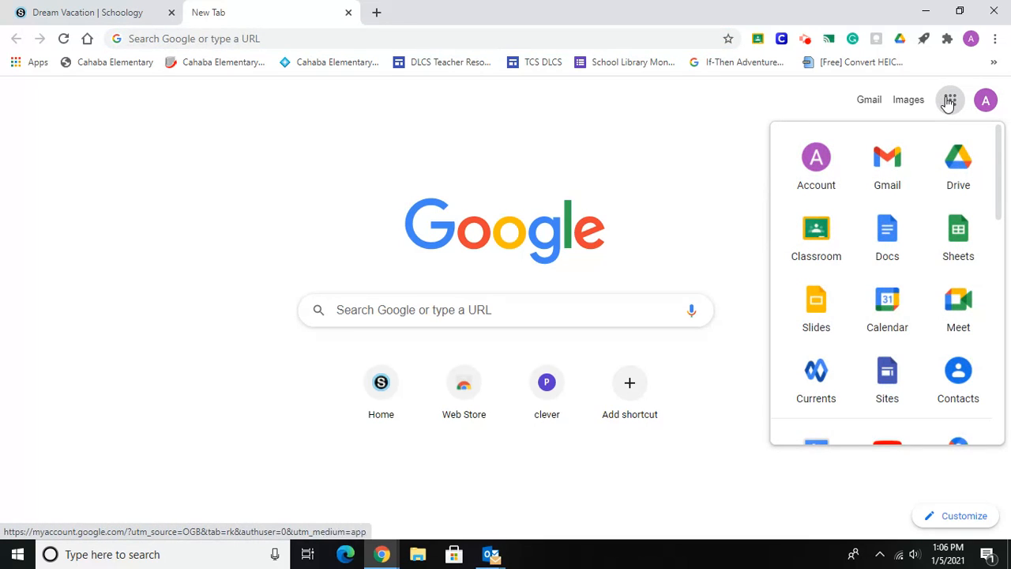
pyautogui.click(887, 379)
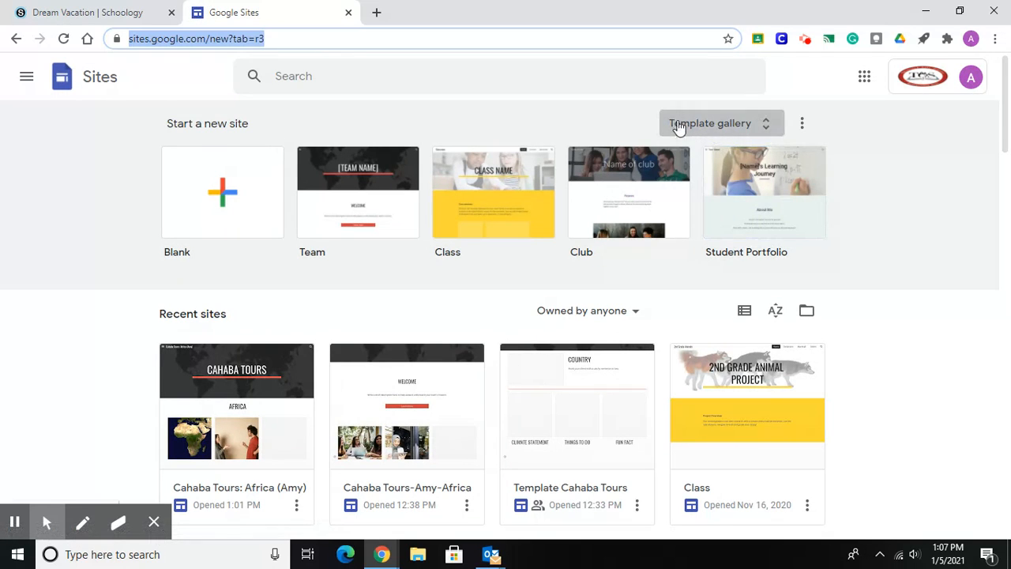
# Create a new site from the Team template in the template gallery's Work section.
pyautogui.click(749, 127)
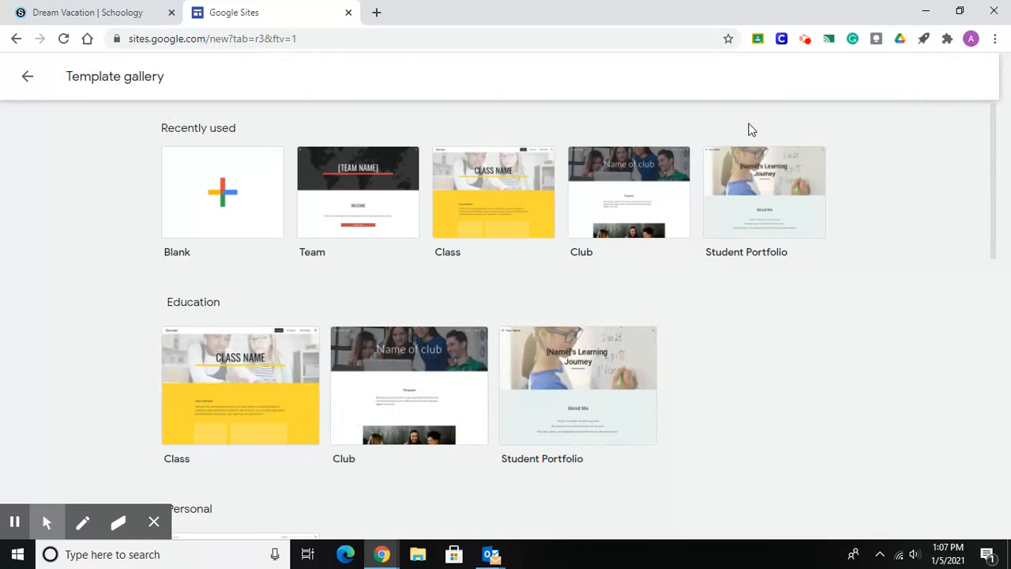
pyautogui.moveTo(994, 136); pyautogui.dragTo(998, 316)
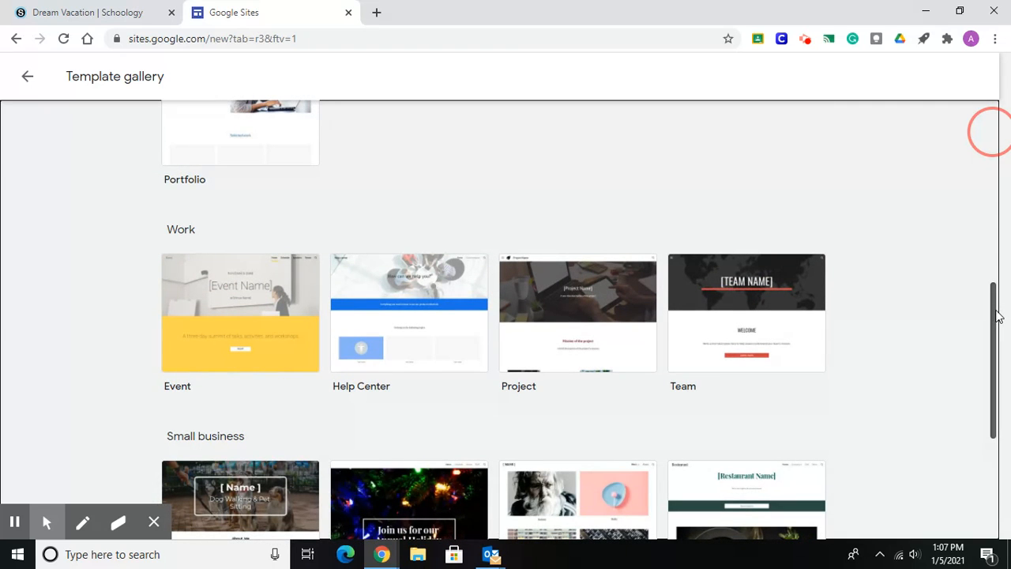
pyautogui.moveTo(998, 316); pyautogui.dragTo(1006, 347)
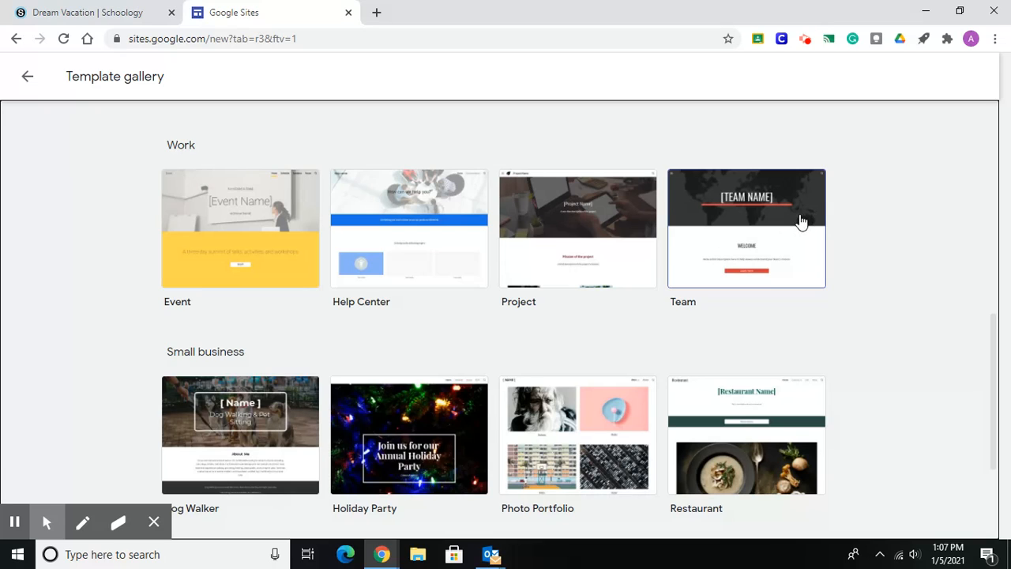
pyautogui.click(802, 222)
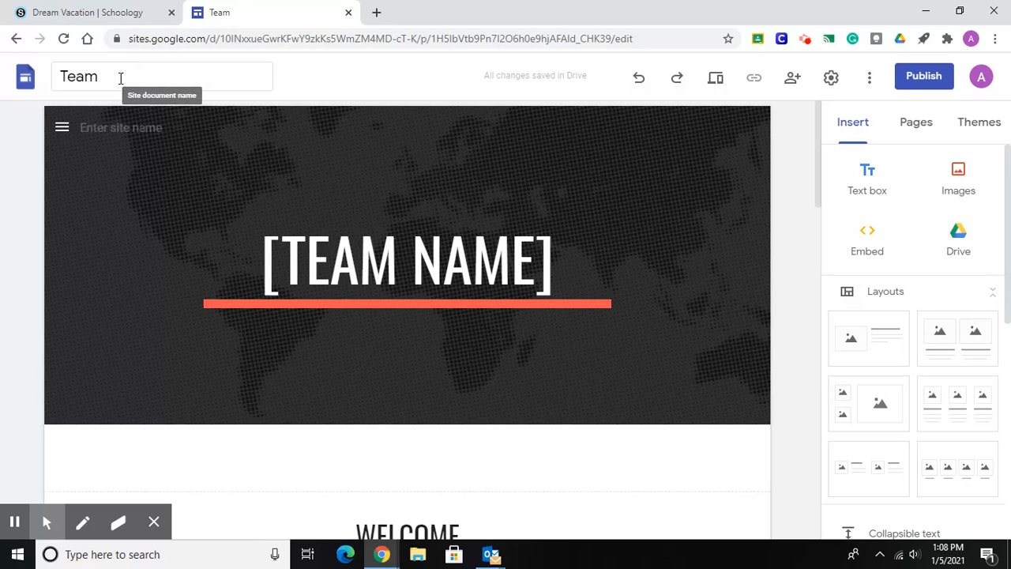
# Rename the site document as "Cahaba Tours: Italy" followed by the author's first name in parentheses.
pyautogui.click(120, 77)
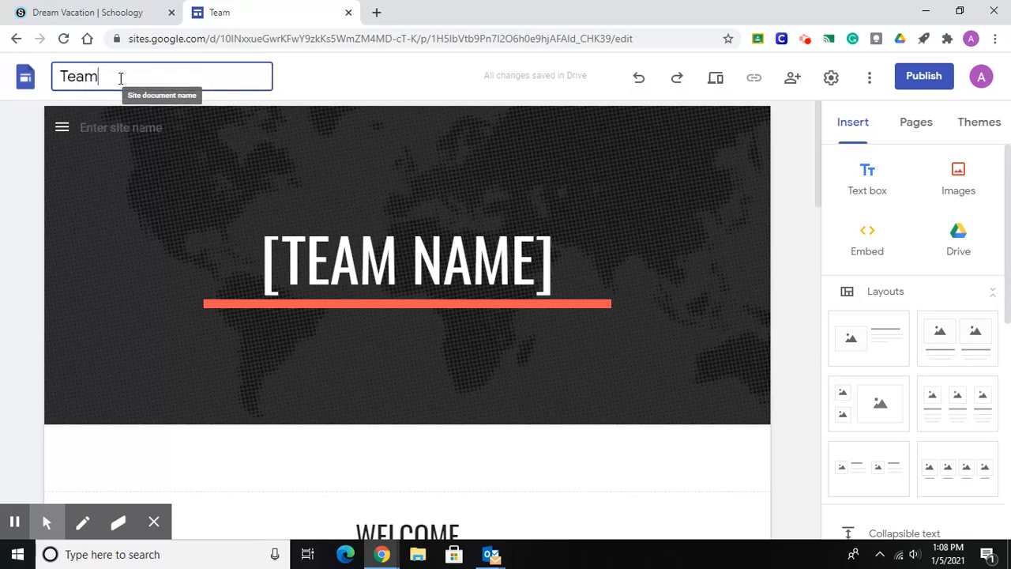
pyautogui.press('BackSpace')
pyautogui.press('BackSpace')
pyautogui.press('BackSpace')
pyautogui.press('BackSpace')
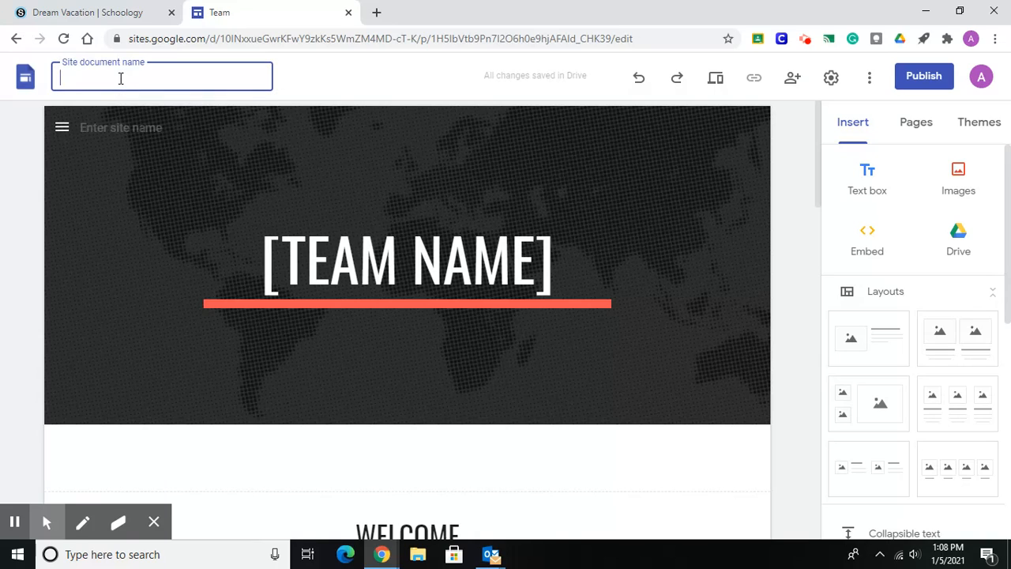
pyautogui.write('Cahaba Tours')
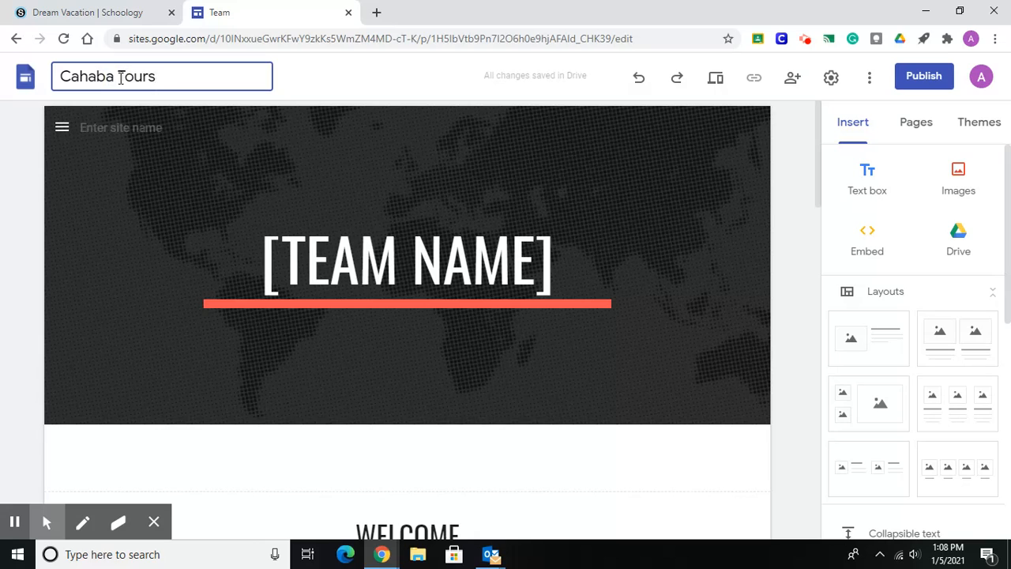
pyautogui.write(':')
pyautogui.write('Italy')
pyautogui.write('(Amy)')
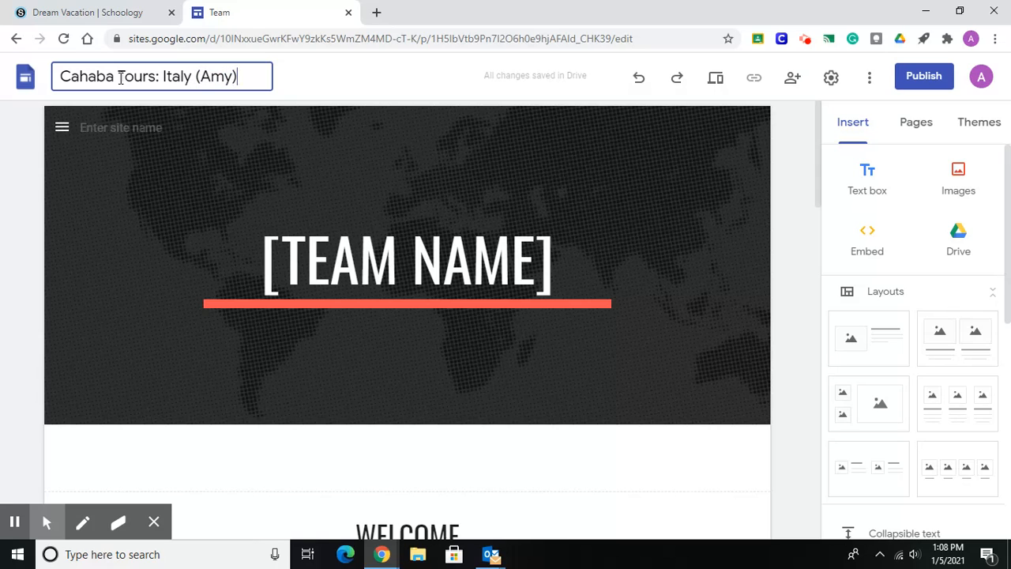
pyautogui.click(327, 90)
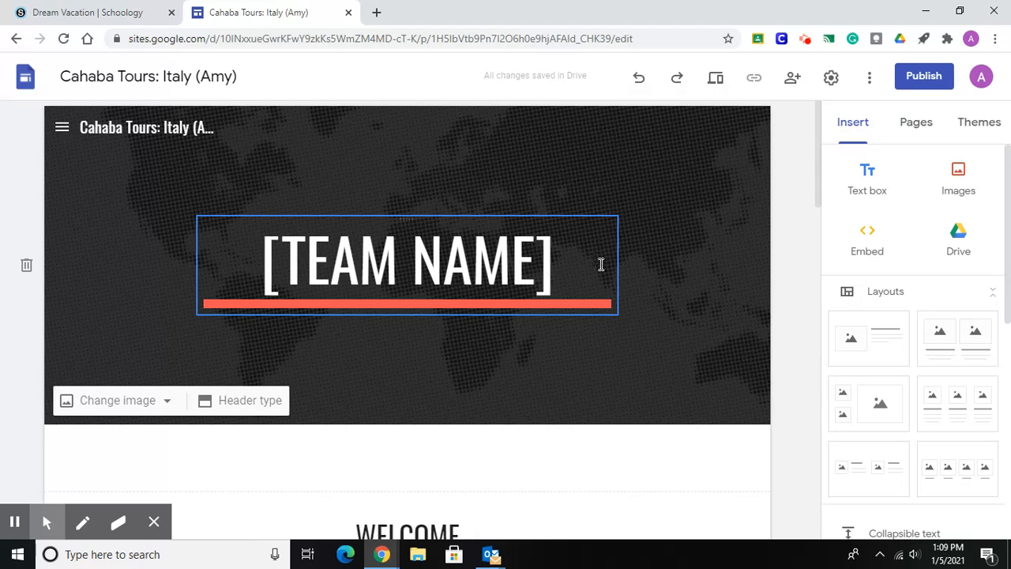
# Replace the [TEAM NAME] placeholder in the page header with the title "CAHABA TOURS".
pyautogui.click(581, 289)
pyautogui.press('BackSpace')
pyautogui.press('BackSpace')
pyautogui.press('BackSpace')
pyautogui.press('BackSpace')
pyautogui.press('BackSpace')
pyautogui.press('BackSpace')
pyautogui.press('BackSpace')
pyautogui.press('BackSpace')
pyautogui.press('BackSpace')
pyautogui.press('BackSpace')
pyautogui.press('BackSpace')
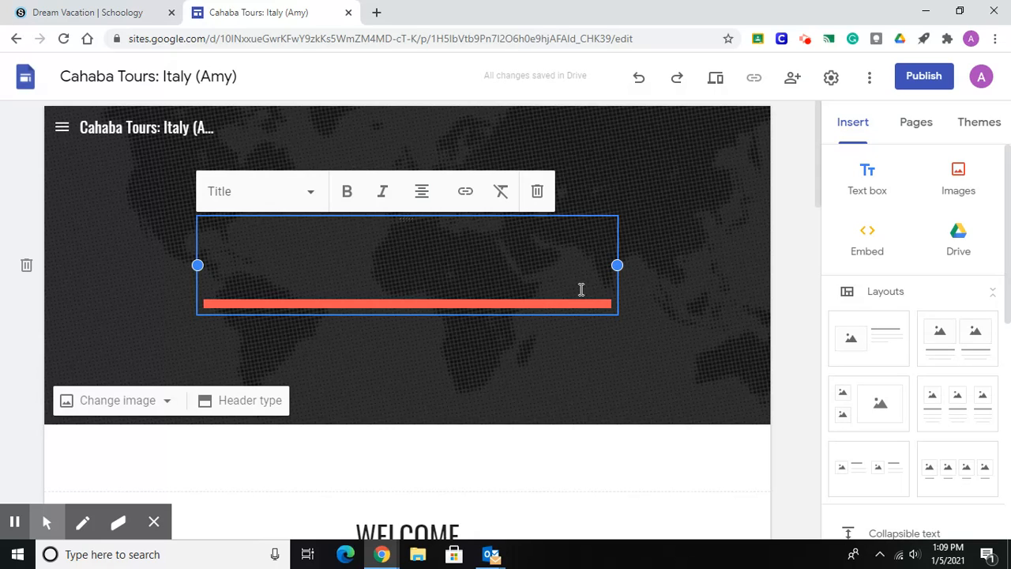
pyautogui.write('CAHABA TOR')
pyautogui.press('BackSpace')
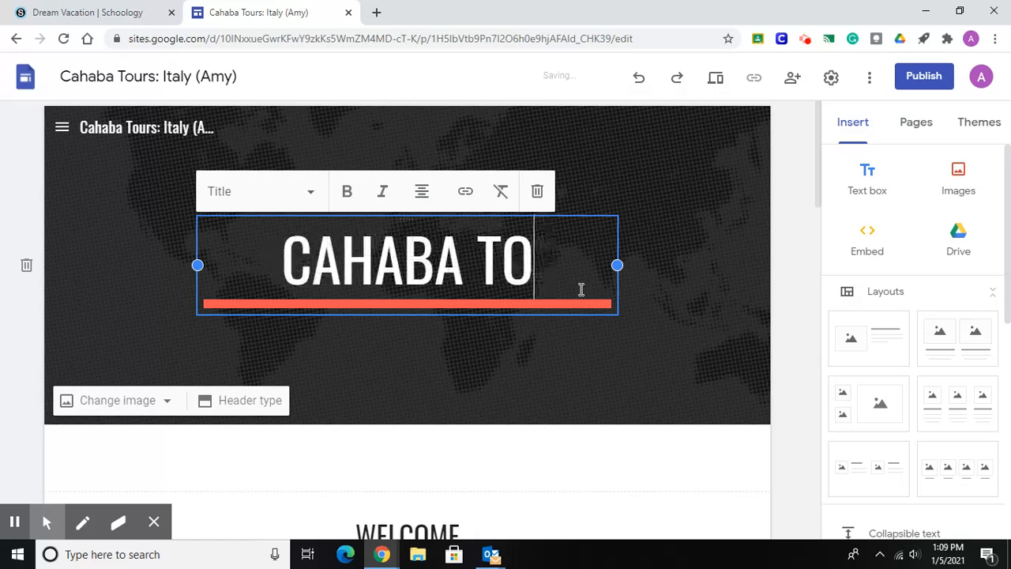
pyautogui.write('URS')
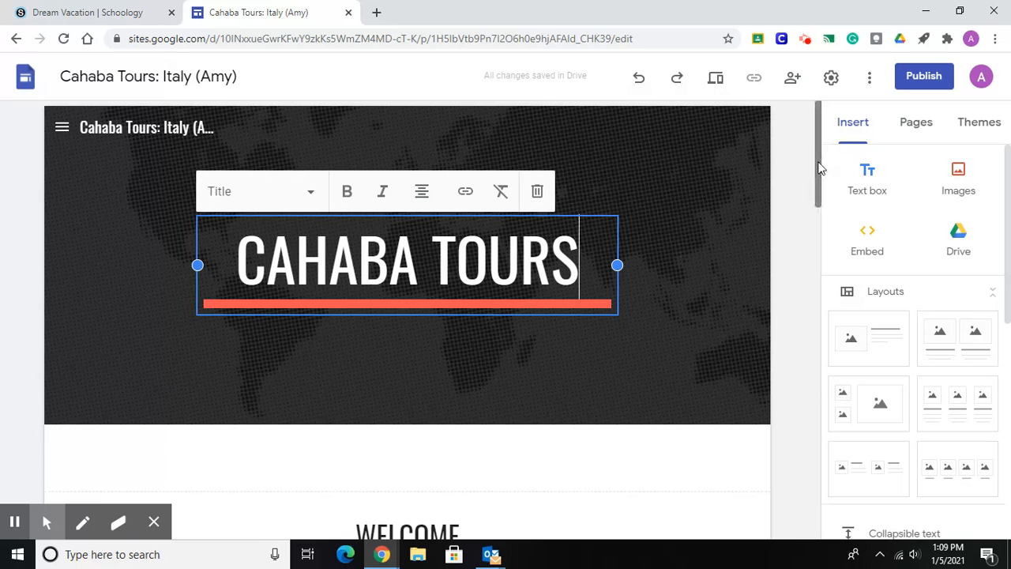
# Delete the WELCOME heading section below the page header.
pyautogui.moveTo(819, 165); pyautogui.dragTo(820, 174)
pyautogui.click(793, 198)
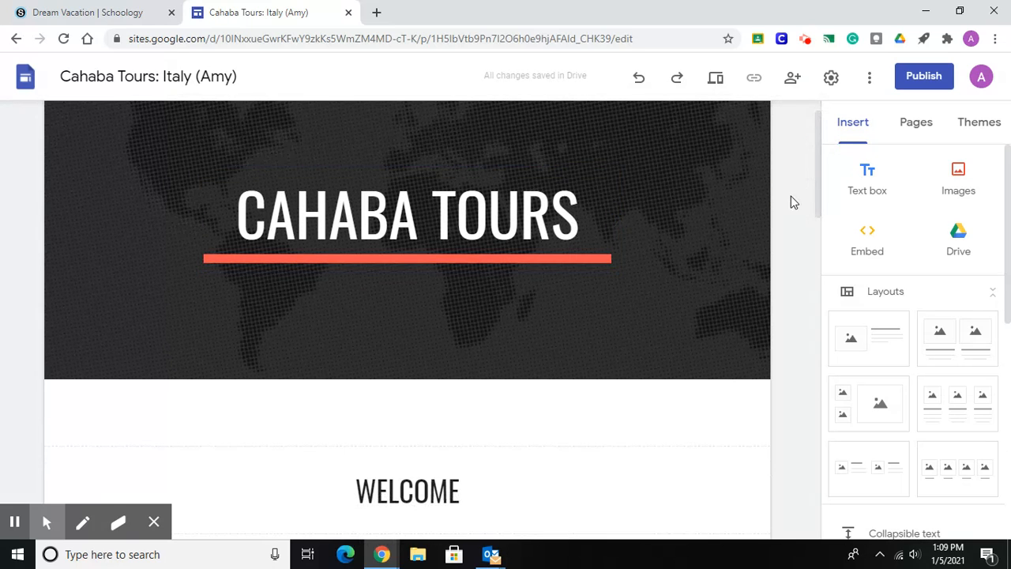
pyautogui.moveTo(819, 165); pyautogui.dragTo(826, 239)
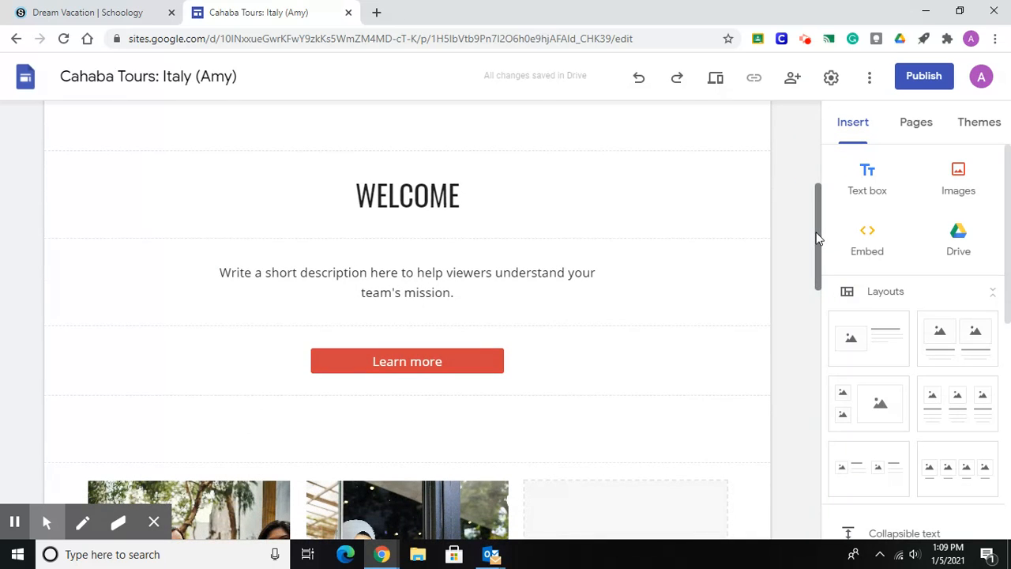
pyautogui.click(673, 203)
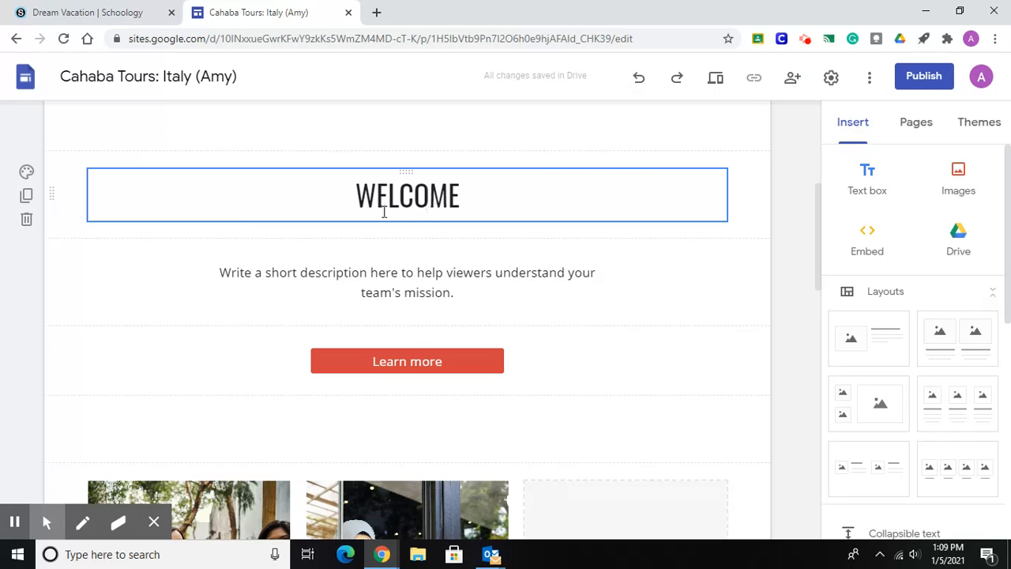
pyautogui.click(27, 223)
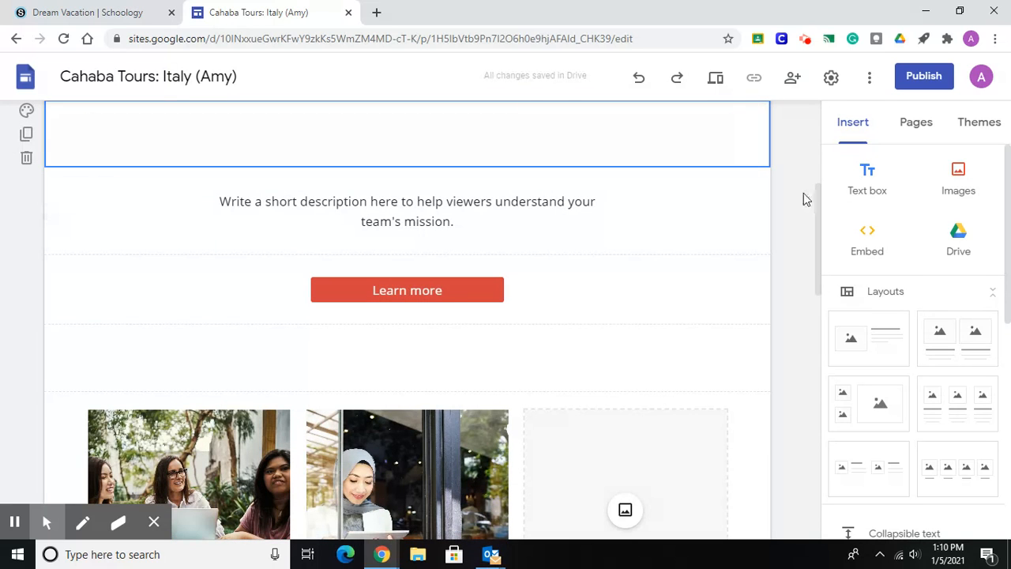
# Delete the team mission description section and the Learn more button section.
pyautogui.moveTo(818, 210)
pyautogui.mouseDown()
pyautogui.moveTo(819, 161)
pyautogui.moveTo(819, 205)
pyautogui.mouseUp()
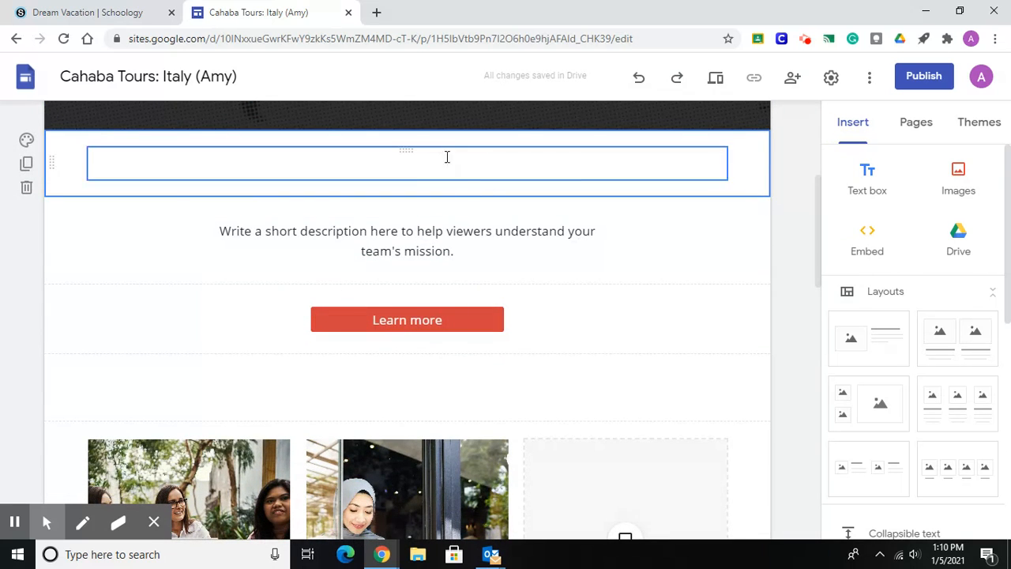
pyautogui.click(442, 254)
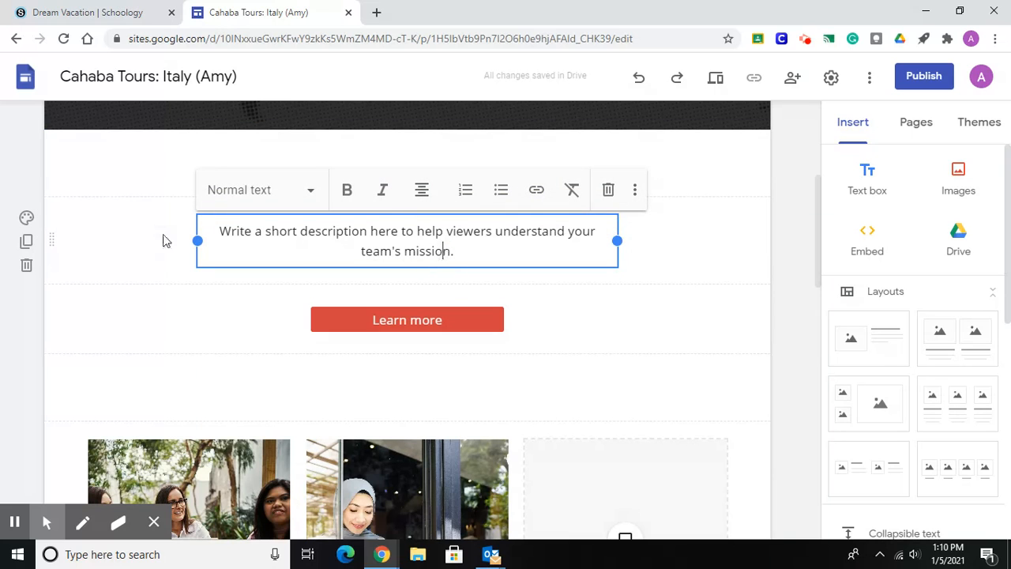
pyautogui.click(26, 266)
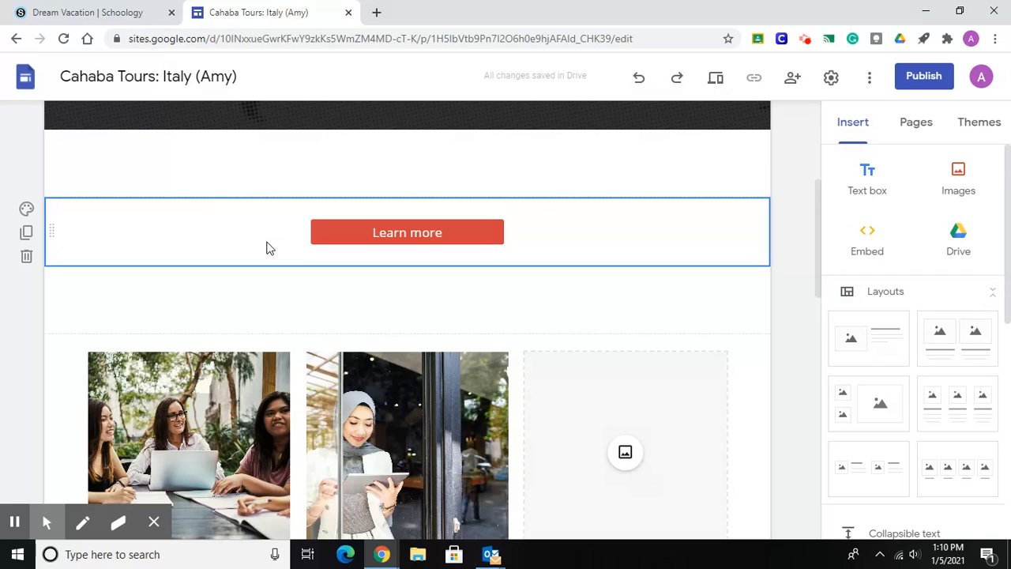
pyautogui.click(30, 265)
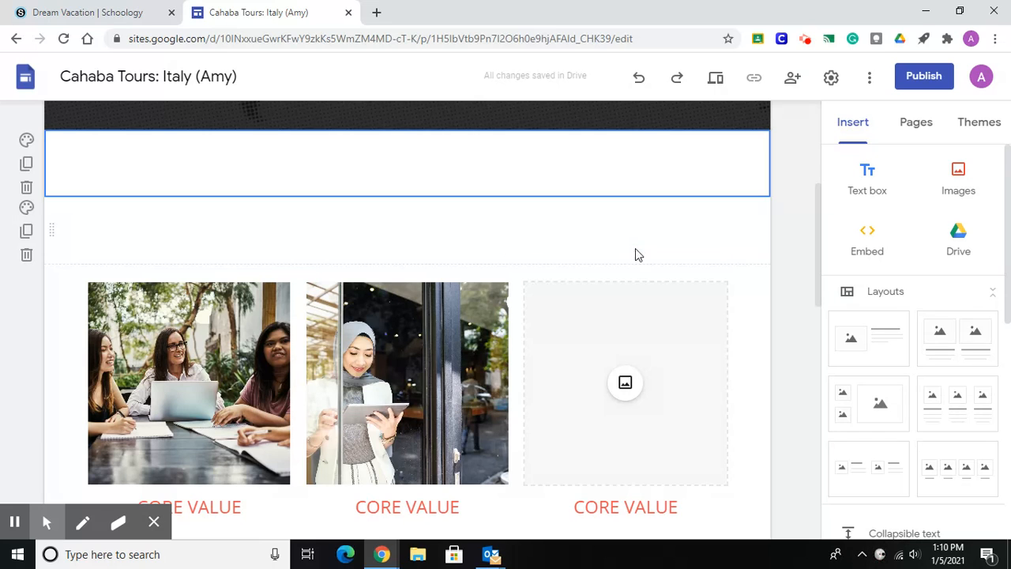
# Delete the section containing the large team photo and its description caption.
pyautogui.moveTo(817, 214); pyautogui.dragTo(847, 399)
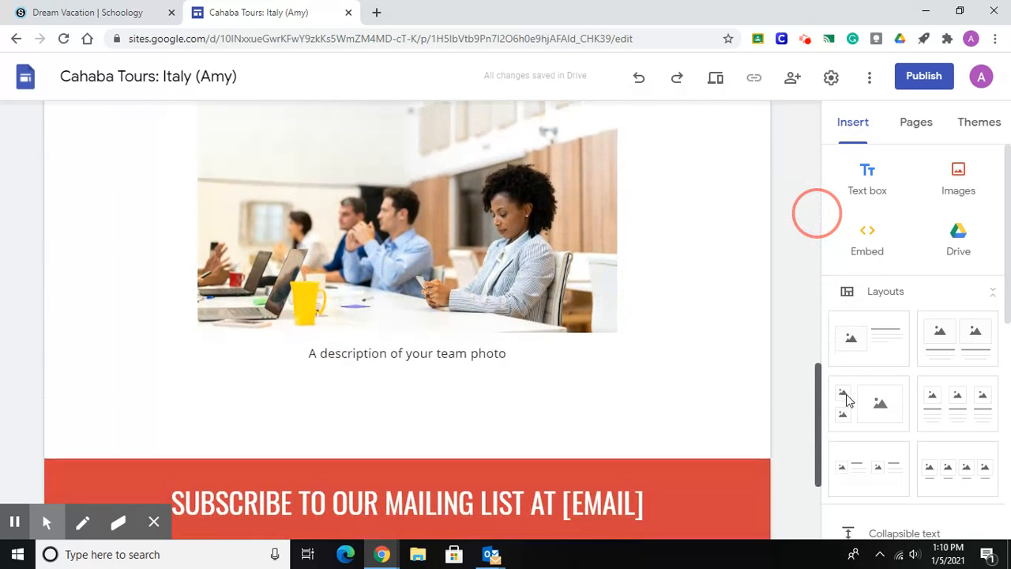
pyautogui.moveTo(823, 404); pyautogui.dragTo(819, 379)
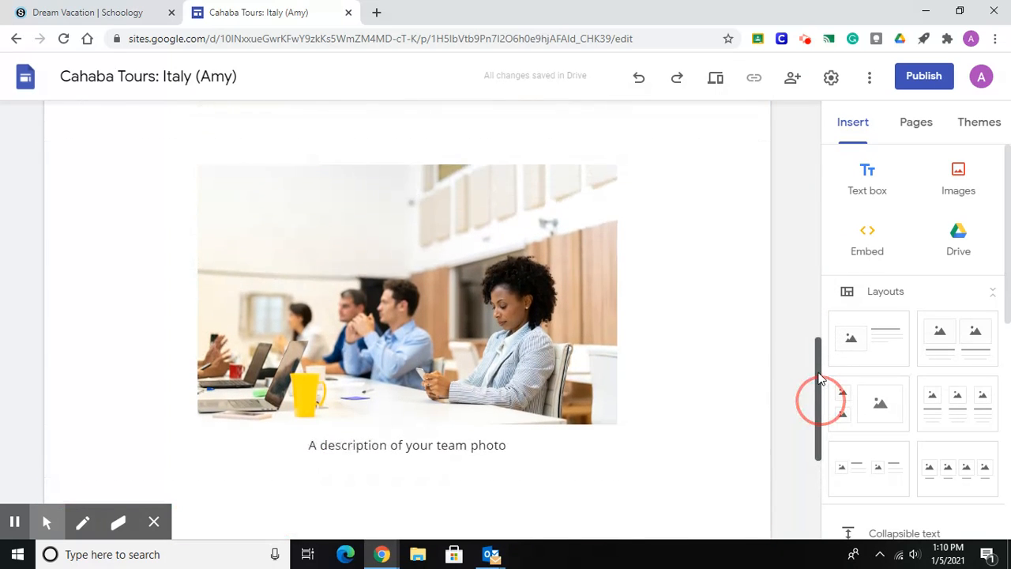
pyautogui.click(417, 327)
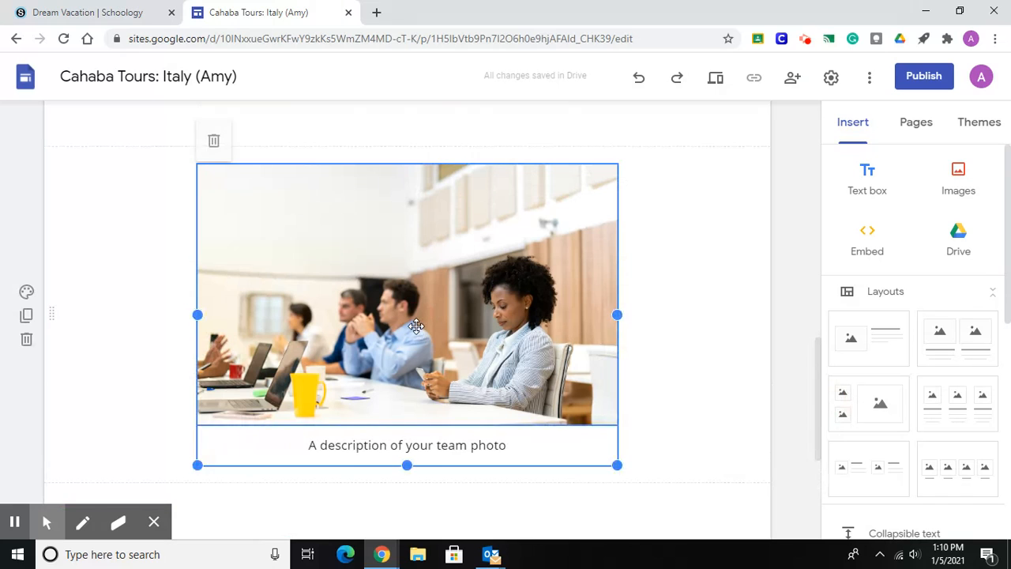
pyautogui.click(26, 342)
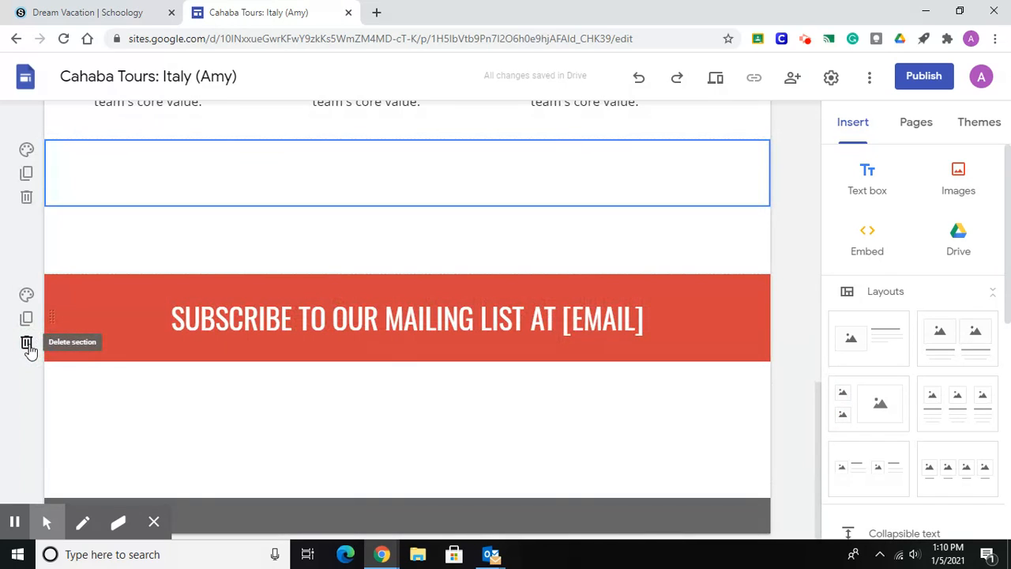
# Delete the red section inviting visitors to subscribe to the mailing list.
pyautogui.click(105, 174)
pyautogui.moveTo(230, 182); pyautogui.dragTo(89, 358)
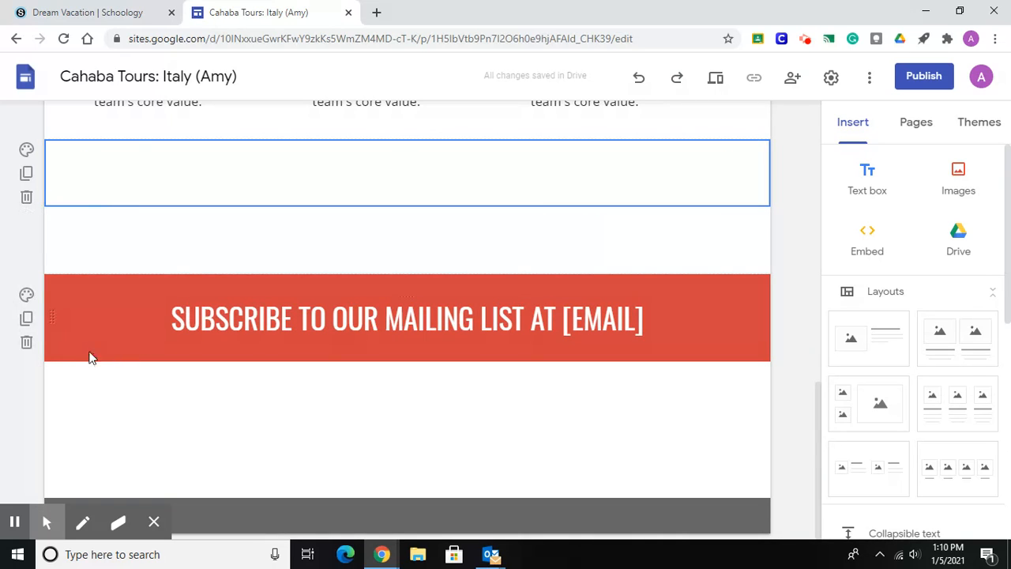
pyautogui.click(79, 357)
pyautogui.click(26, 343)
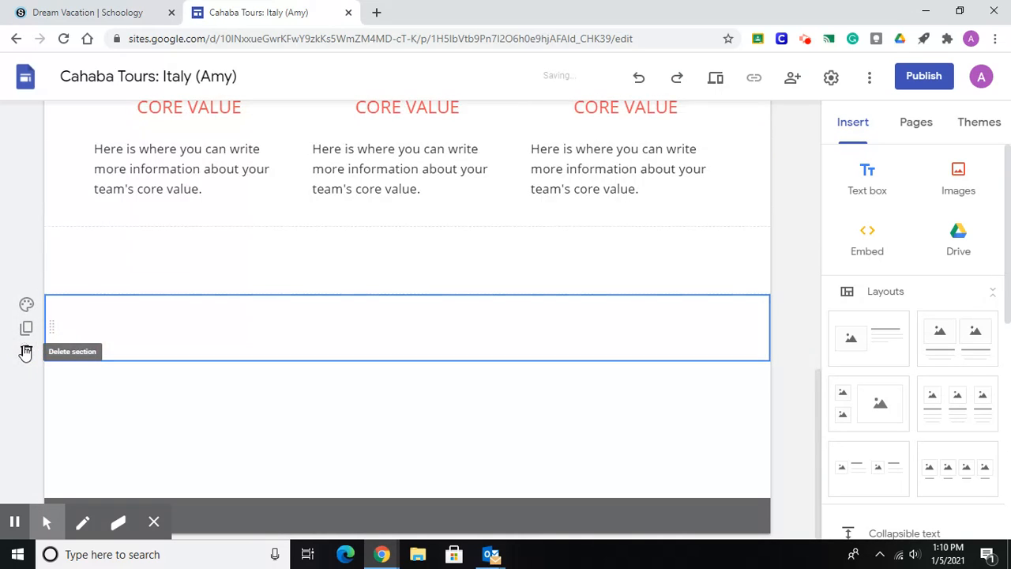
# Apply the Title text style to the empty text box directly above the three core value images.
pyautogui.moveTo(818, 401); pyautogui.dragTo(807, 127)
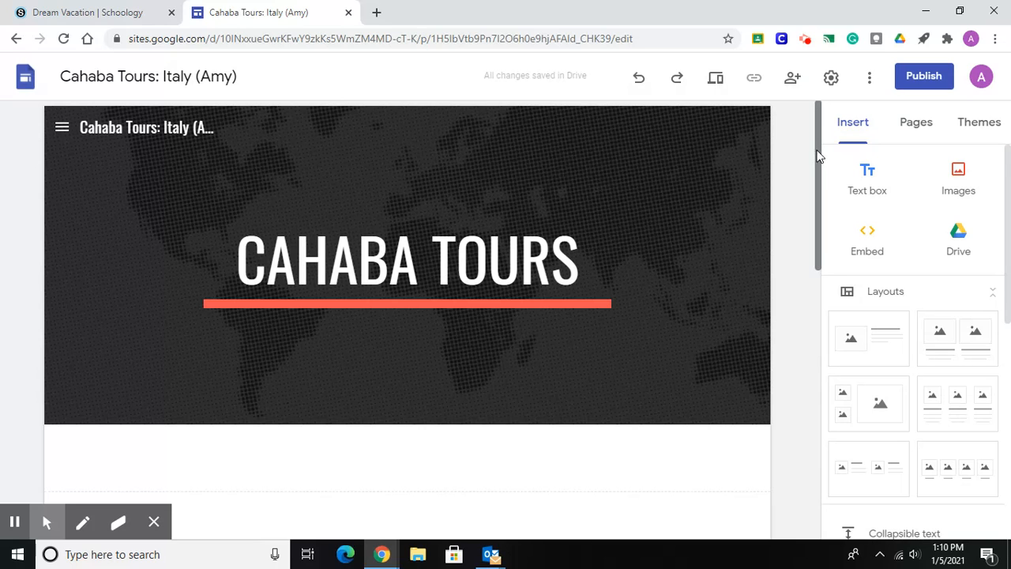
pyautogui.moveTo(818, 156); pyautogui.dragTo(817, 281)
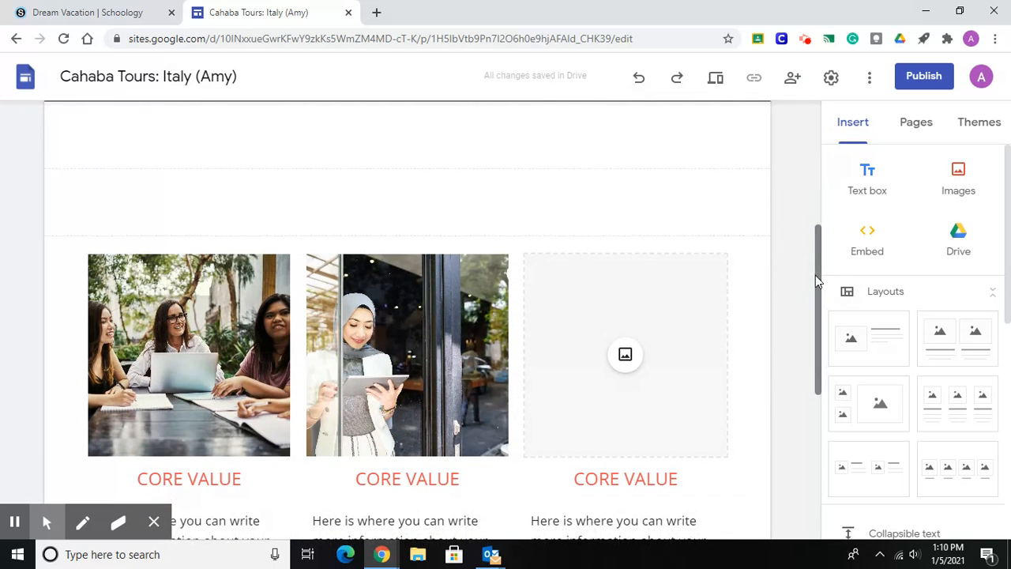
pyautogui.click(564, 142)
pyautogui.moveTo(472, 139); pyautogui.dragTo(442, 192)
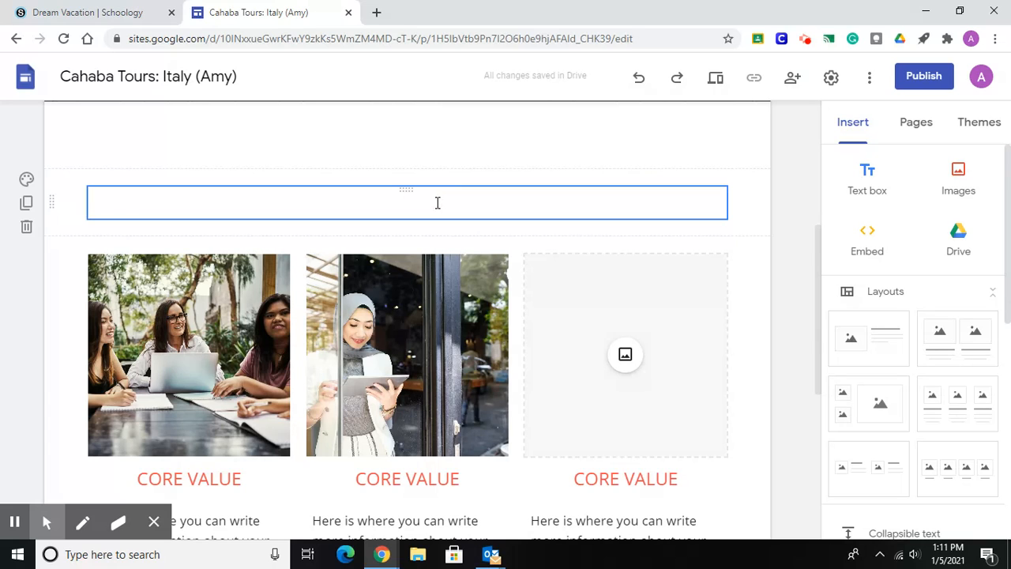
pyautogui.click(437, 203)
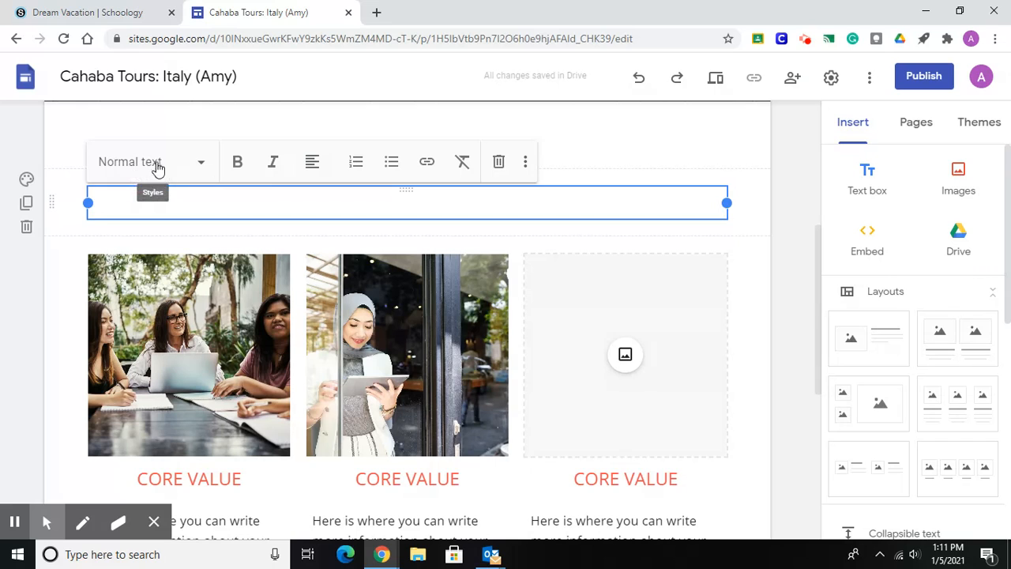
pyautogui.click(203, 169)
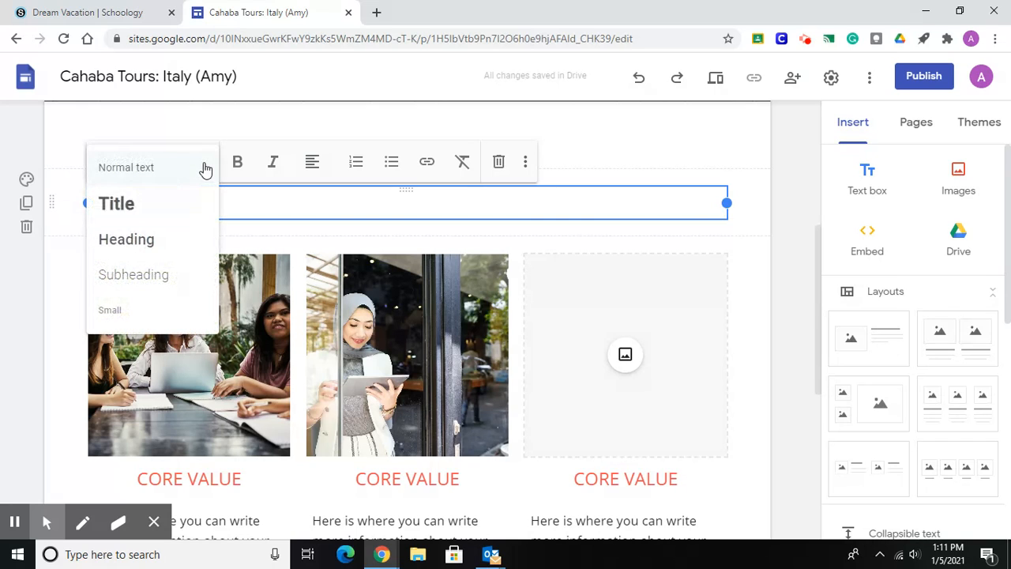
pyautogui.click(131, 203)
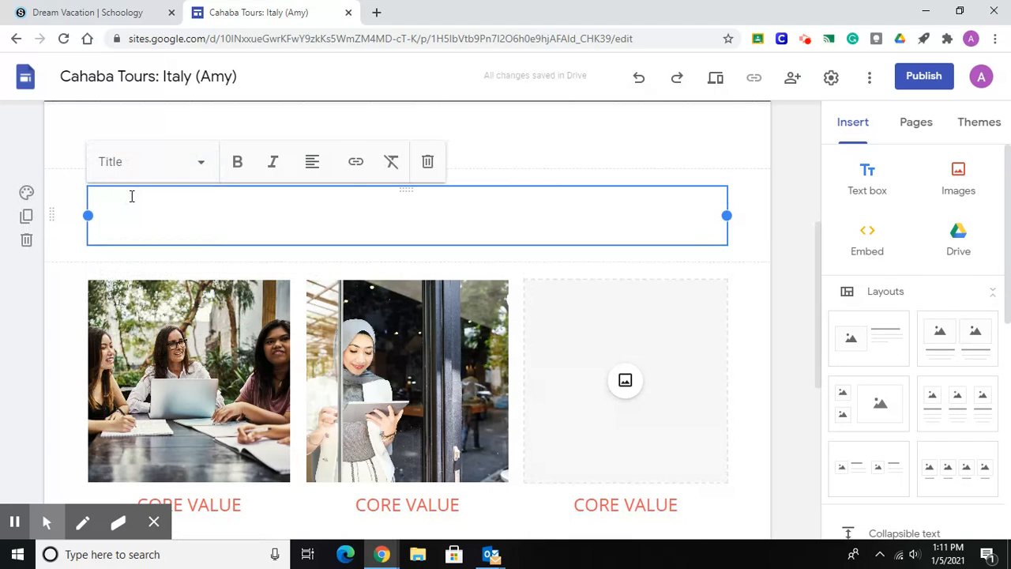
# Center-align the empty title text box above the three images and enter the title "ITALY".
pyautogui.click(316, 173)
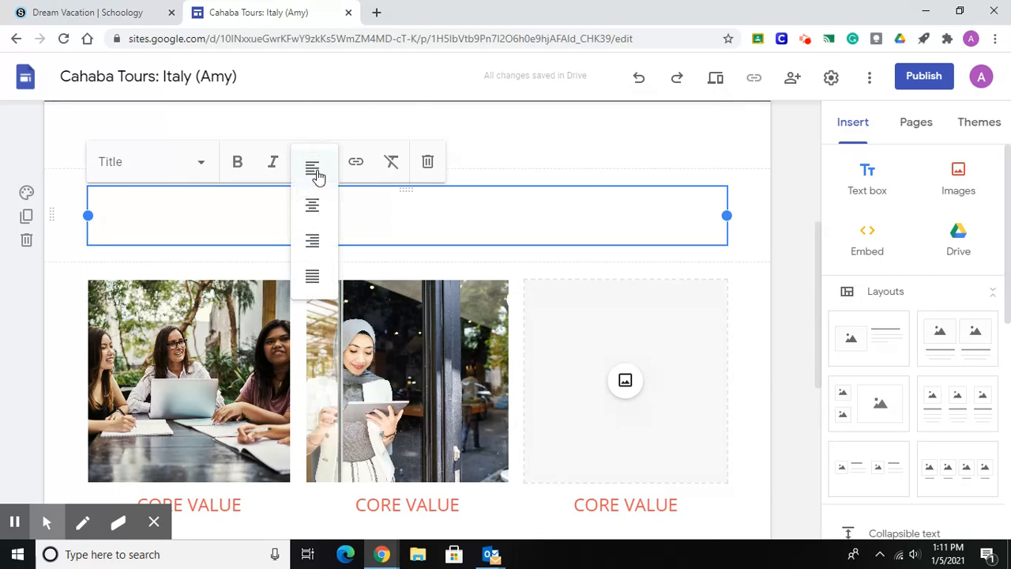
pyautogui.click(314, 203)
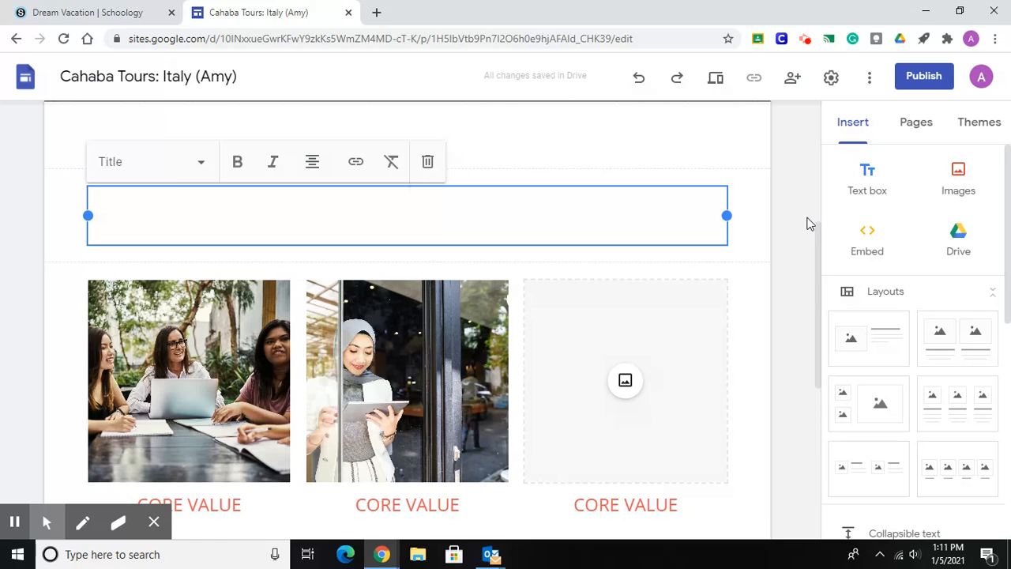
pyautogui.write('ITALY')
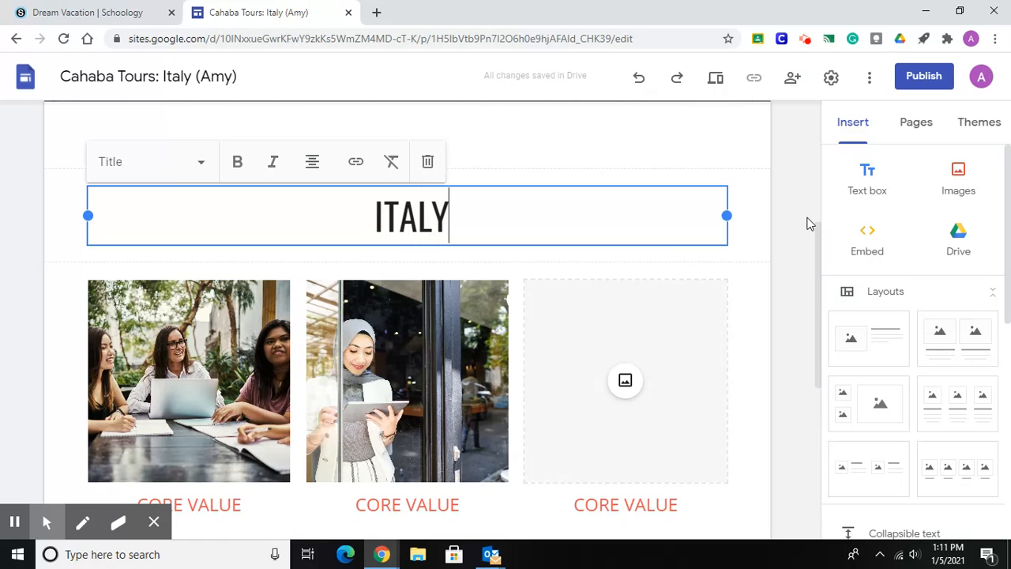
pyautogui.click(801, 251)
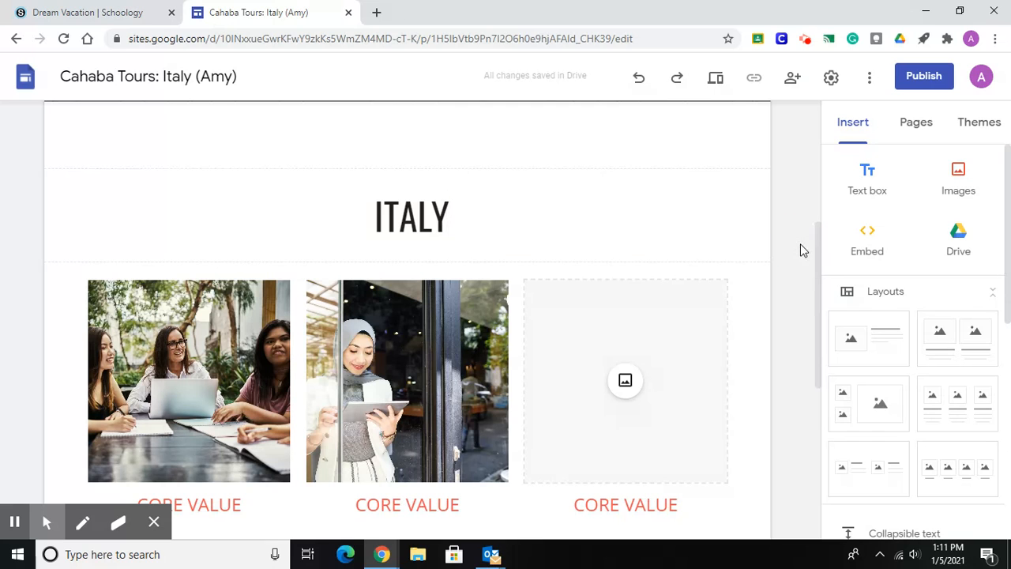
pyautogui.moveTo(820, 244); pyautogui.dragTo(823, 313)
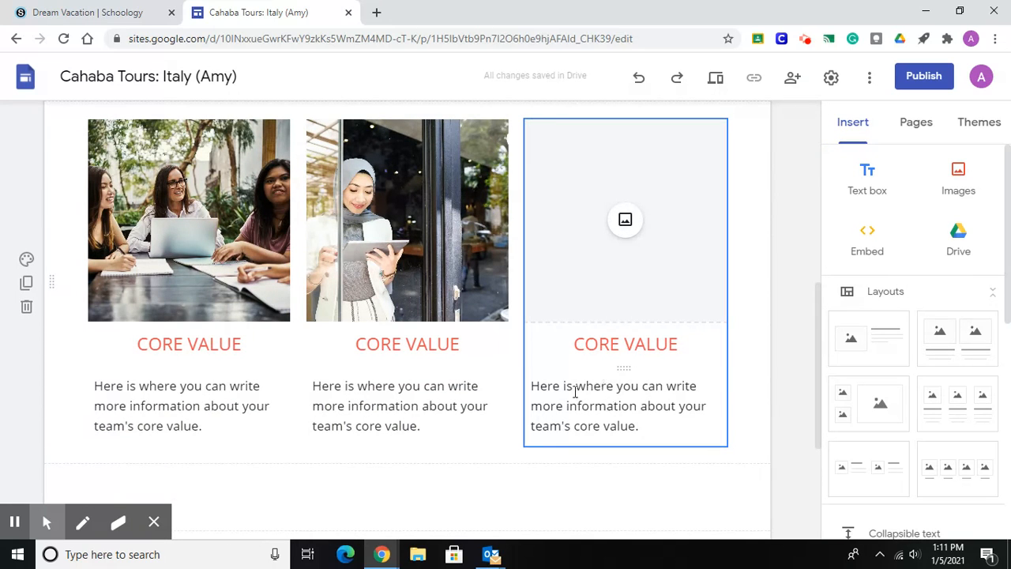
pyautogui.click(212, 344)
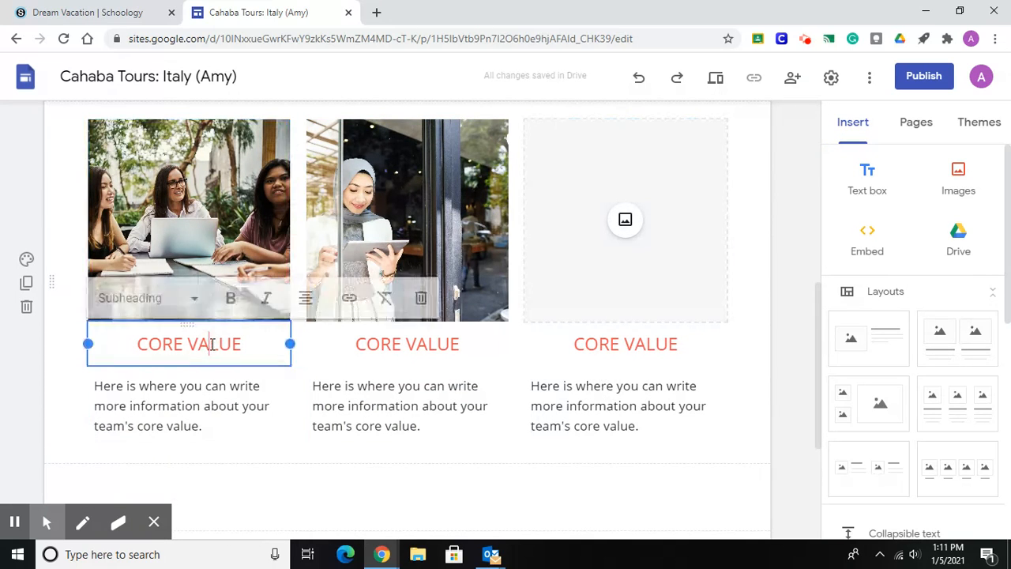
pyautogui.click(358, 345)
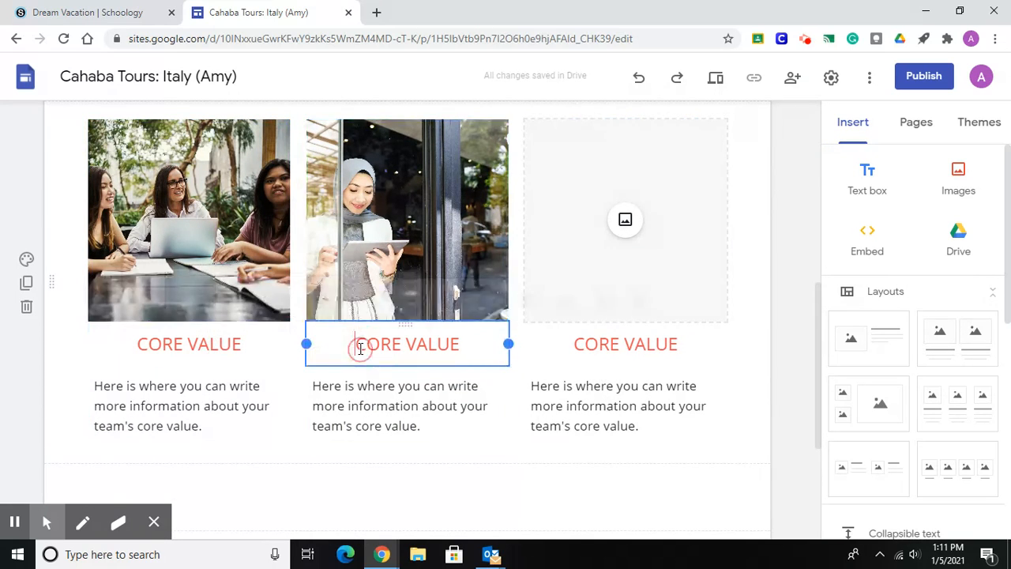
pyautogui.click(221, 345)
pyautogui.click(393, 345)
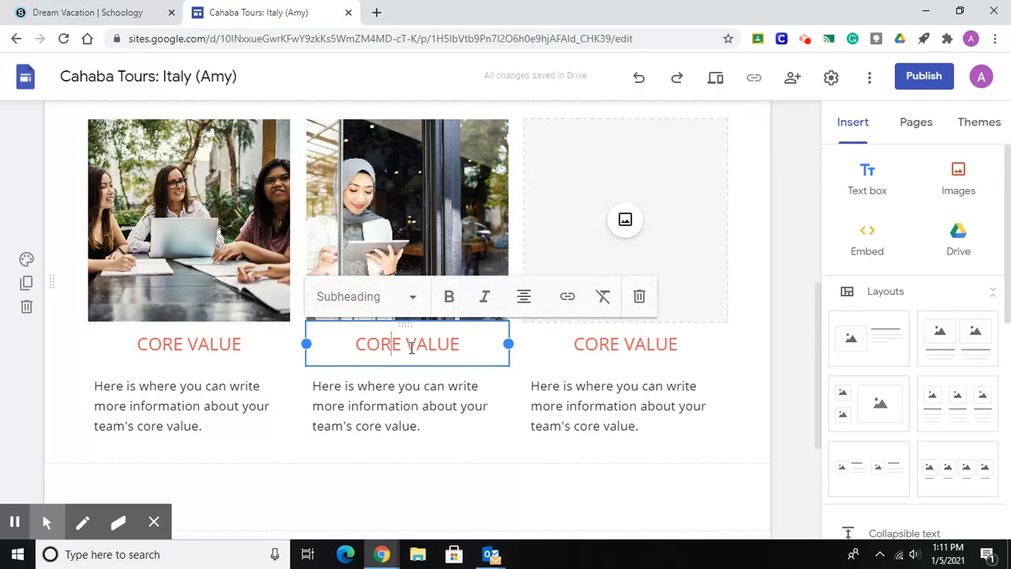
pyautogui.click(620, 339)
pyautogui.click(251, 342)
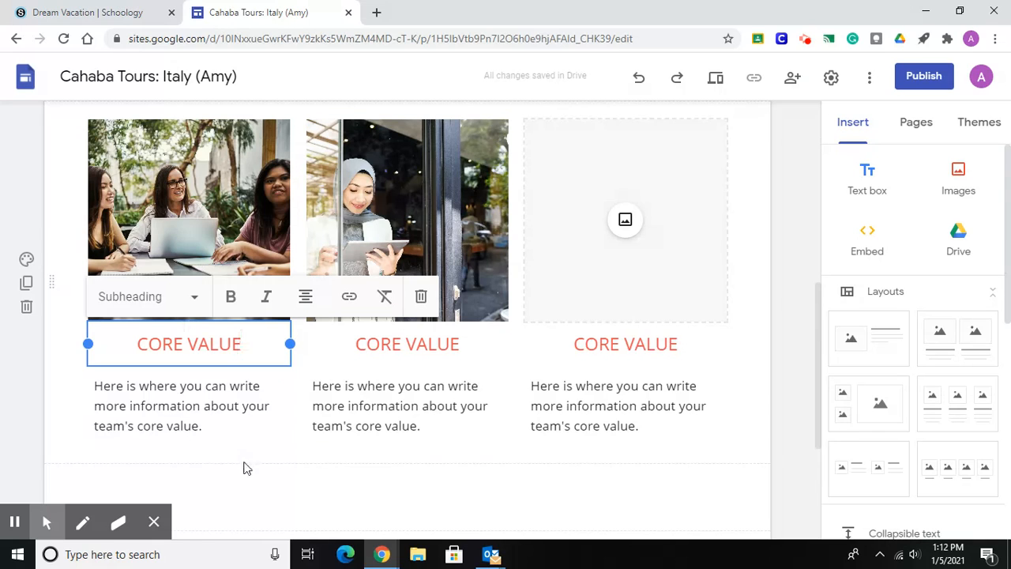
pyautogui.click(468, 211)
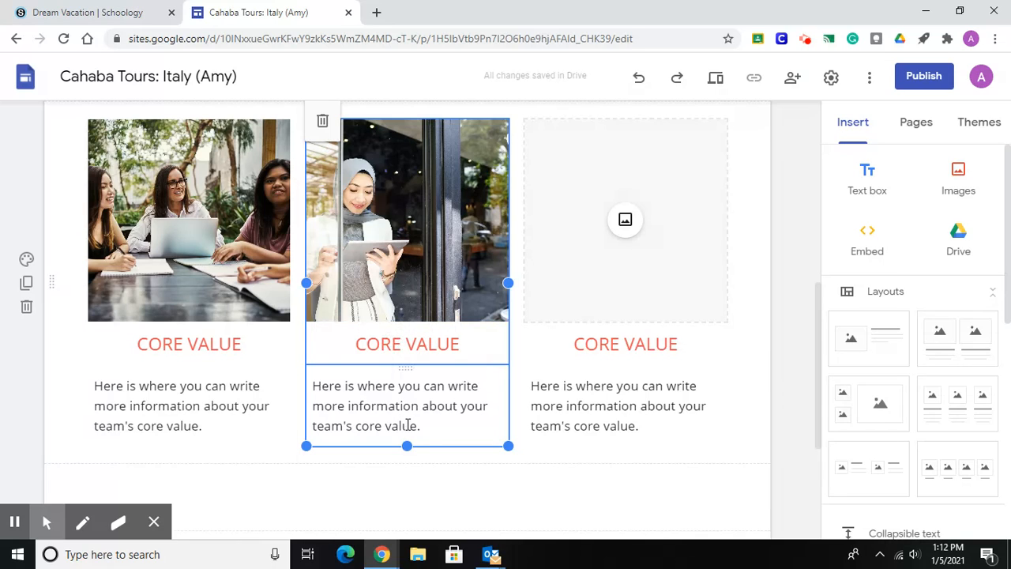
pyautogui.click(466, 345)
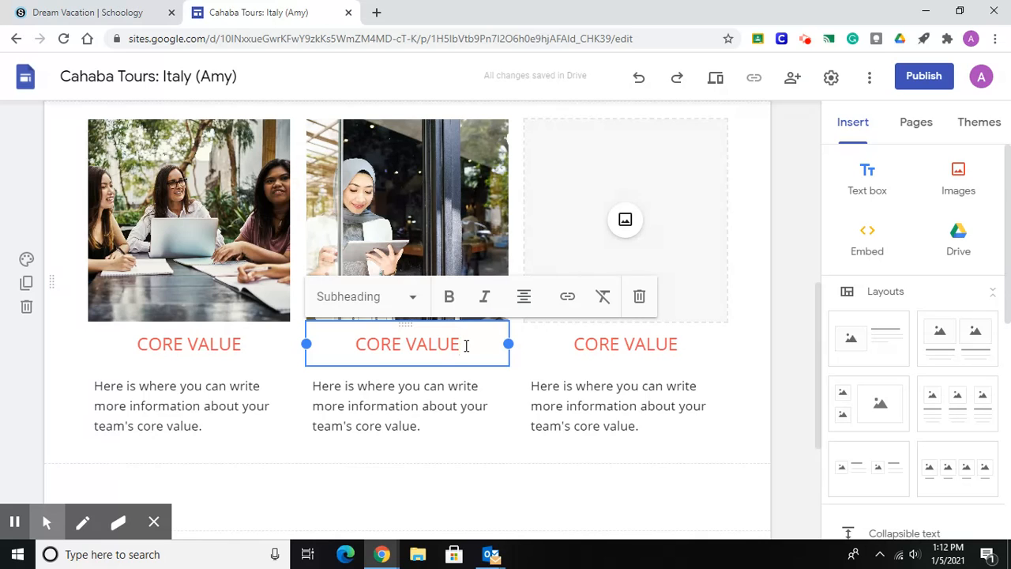
# Replace the CORE VALUE heading under the photo of three women at a table with "LOCATION".
pyautogui.click(196, 304)
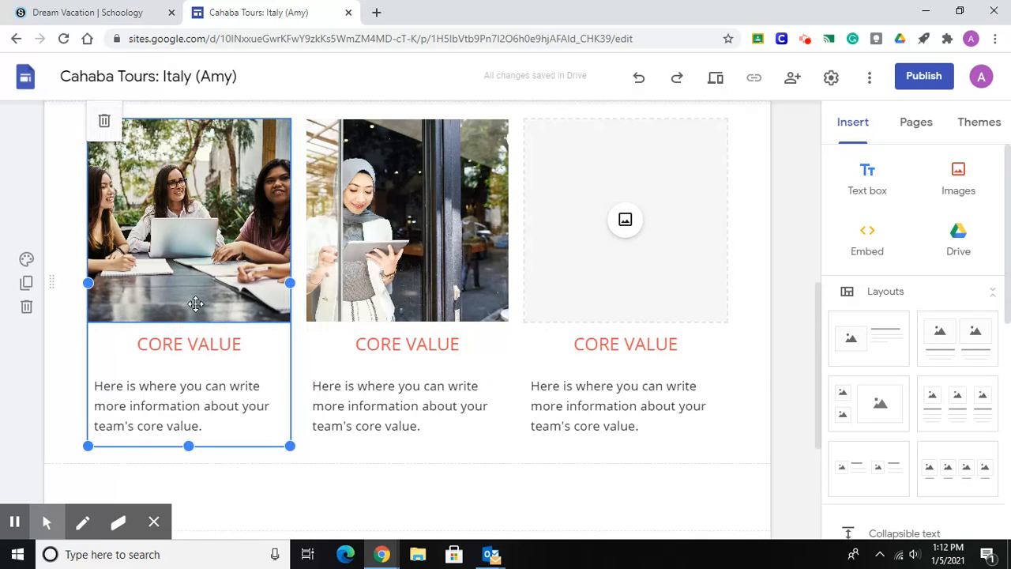
pyautogui.click(241, 343)
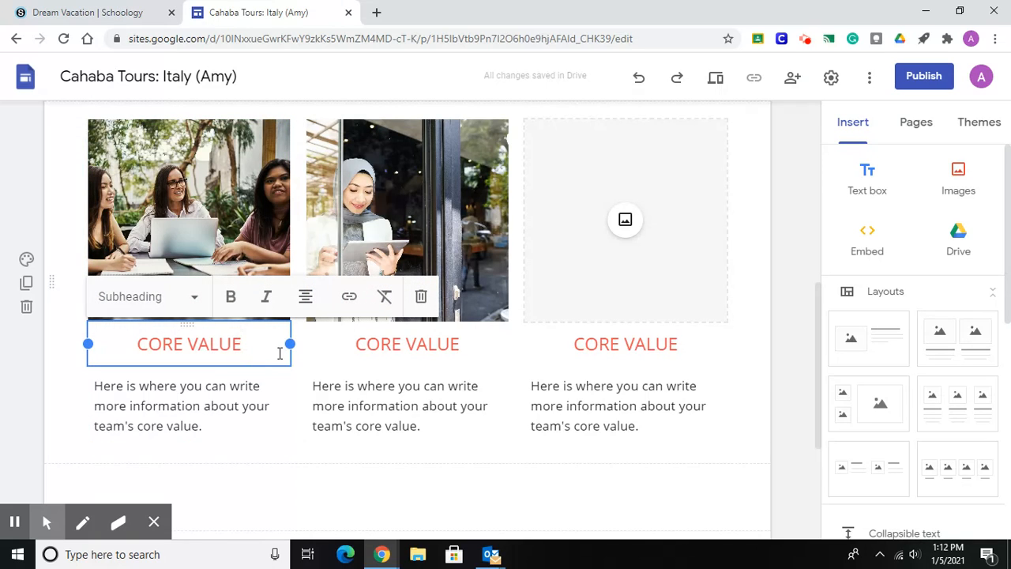
pyautogui.press('BackSpace')
pyautogui.press('BackSpace')
pyautogui.press('BackSpace')
pyautogui.press('BackSpace')
pyautogui.press('BackSpace')
pyautogui.press('BackSpace')
pyautogui.press('BackSpace')
pyautogui.press('BackSpace')
pyautogui.press('BackSpace')
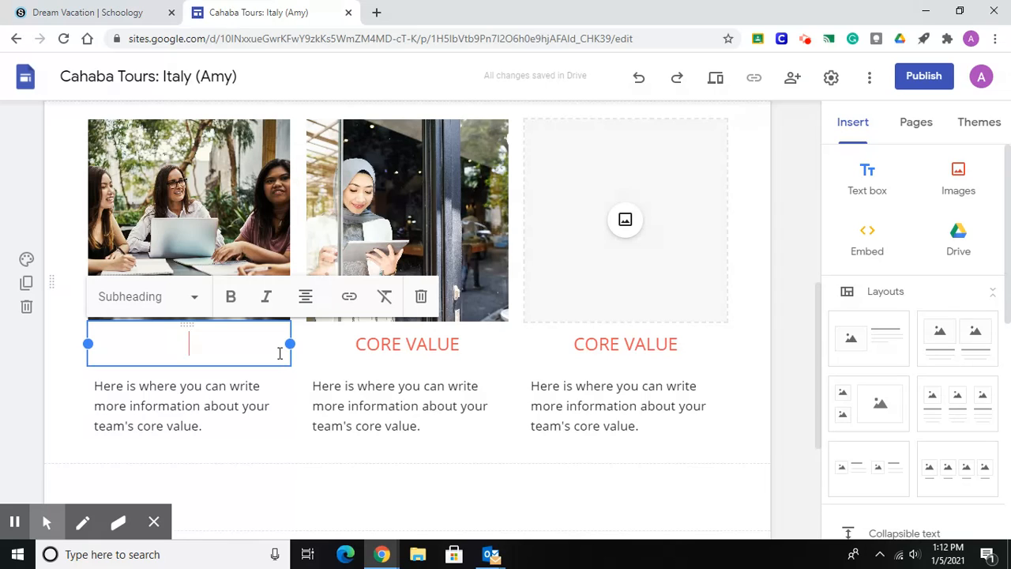
pyautogui.write('LOCATION')
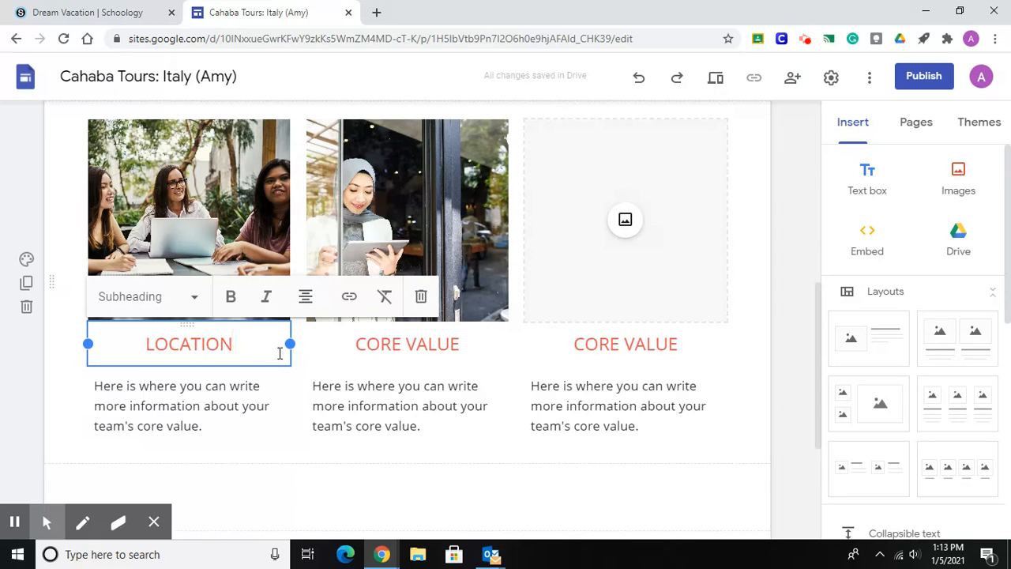
# Replace the CORE VALUE heading under the photo of the woman with a tablet with "LANGUAGE".
pyautogui.click(408, 348)
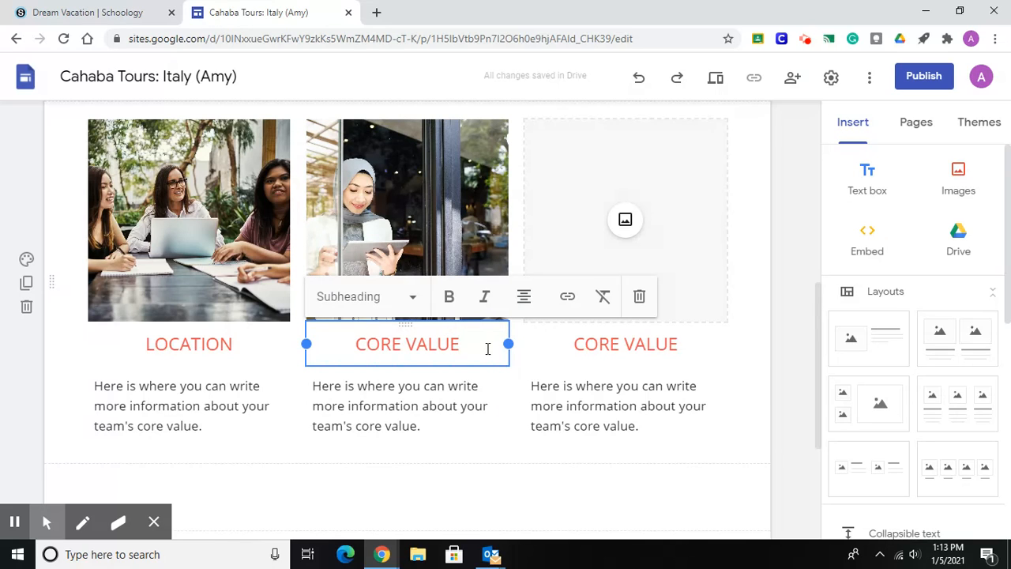
pyautogui.press('BackSpace')
pyautogui.press('BackSpace')
pyautogui.press('BackSpace')
pyautogui.press('BackSpace')
pyautogui.press('BackSpace')
pyautogui.press('BackSpace')
pyautogui.press('BackSpace')
pyautogui.press('BackSpace')
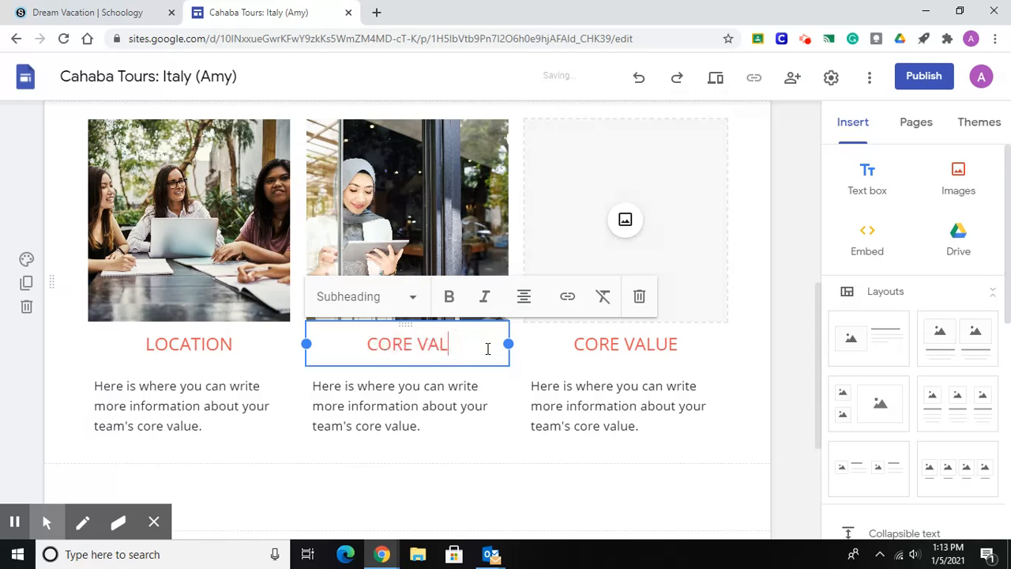
pyautogui.press('BackSpace')
pyautogui.press('BackSpace')
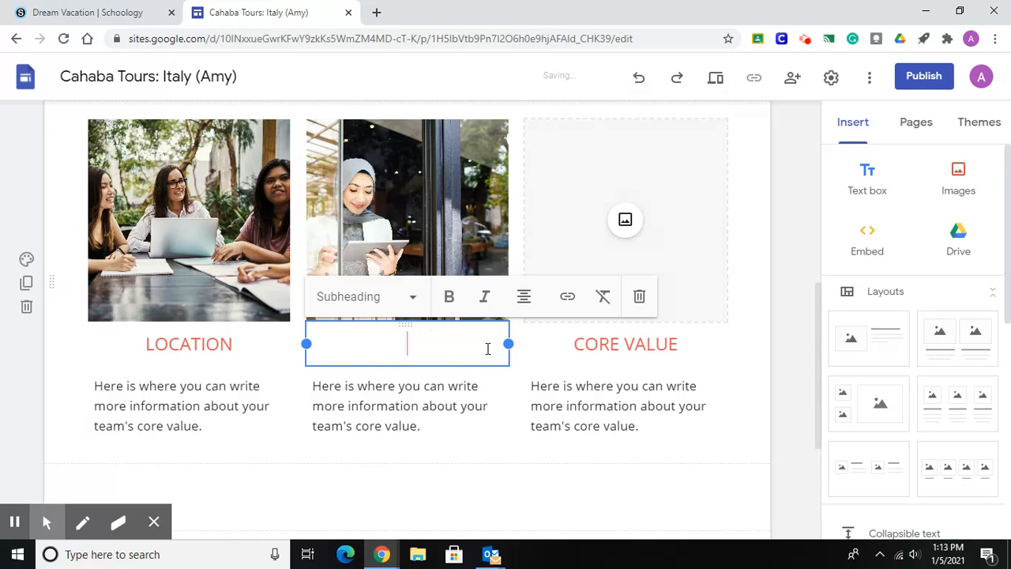
pyautogui.write('LANGUAGE')
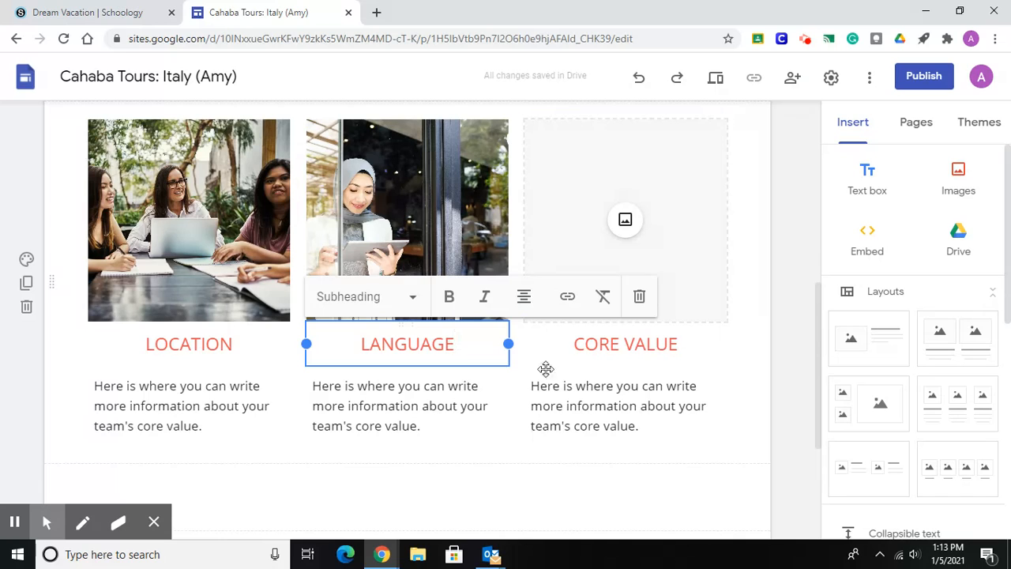
# Replace the CORE VALUE heading under the empty image placeholder with "LANDSCAPE".
pyautogui.click(652, 352)
pyautogui.click(691, 345)
pyautogui.press('BackSpace')
pyautogui.press('BackSpace')
pyautogui.press('BackSpace')
pyautogui.press('BackSpace')
pyautogui.press('BackSpace')
pyautogui.press('BackSpace')
pyautogui.press('BackSpace')
pyautogui.press('BackSpace')
pyautogui.press('BackSpace')
pyautogui.press('BackSpace')
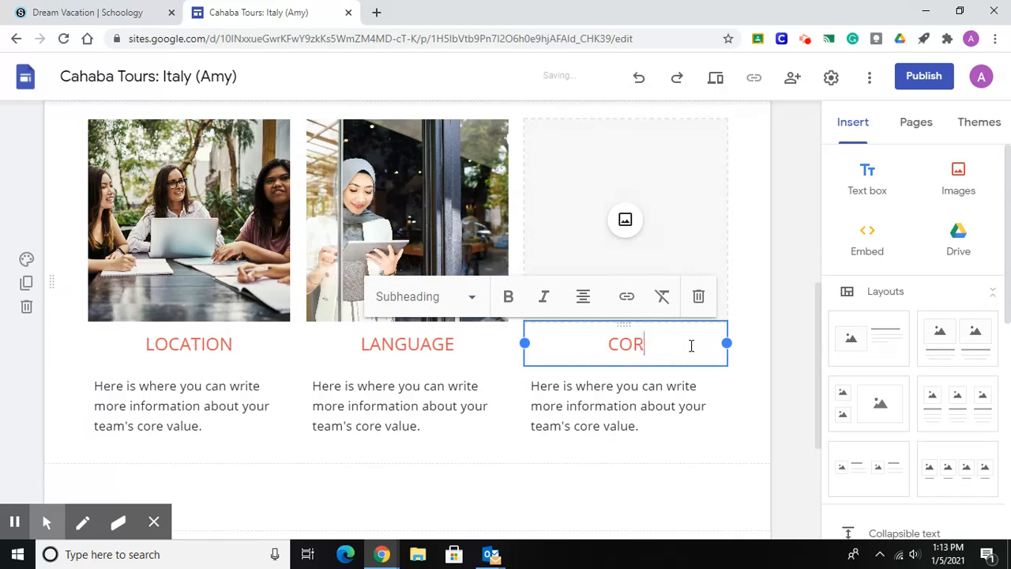
pyautogui.write('LANDSCAPE')
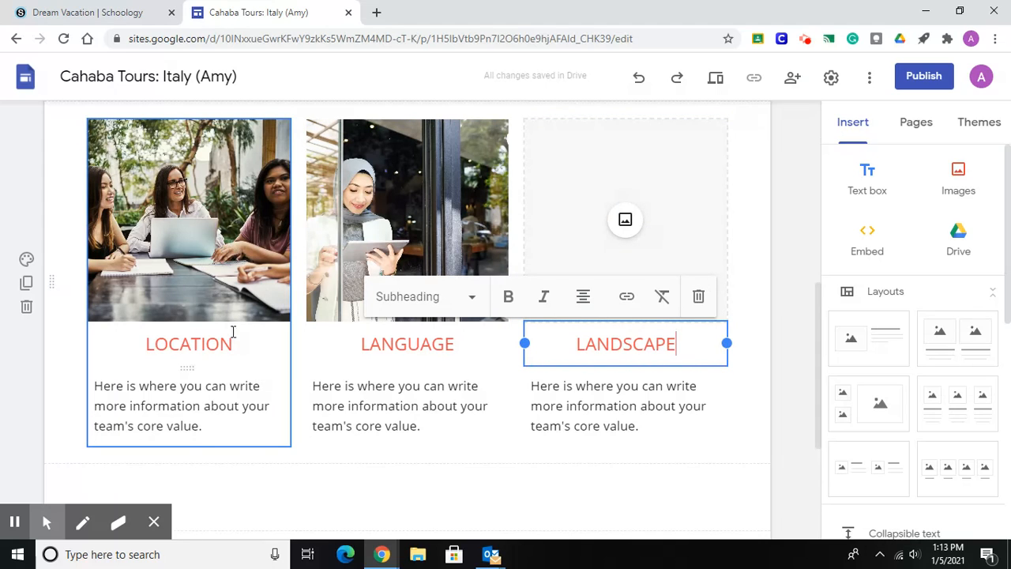
# Start replacing the photo above the LOCATION heading, choosing Google Image Search as the image source.
pyautogui.click(214, 251)
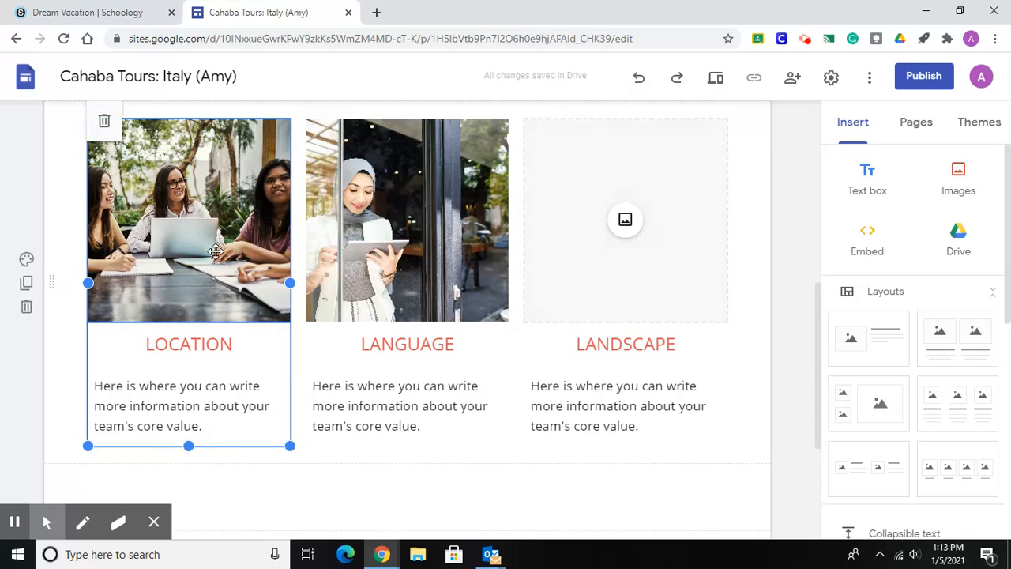
pyautogui.click(215, 251)
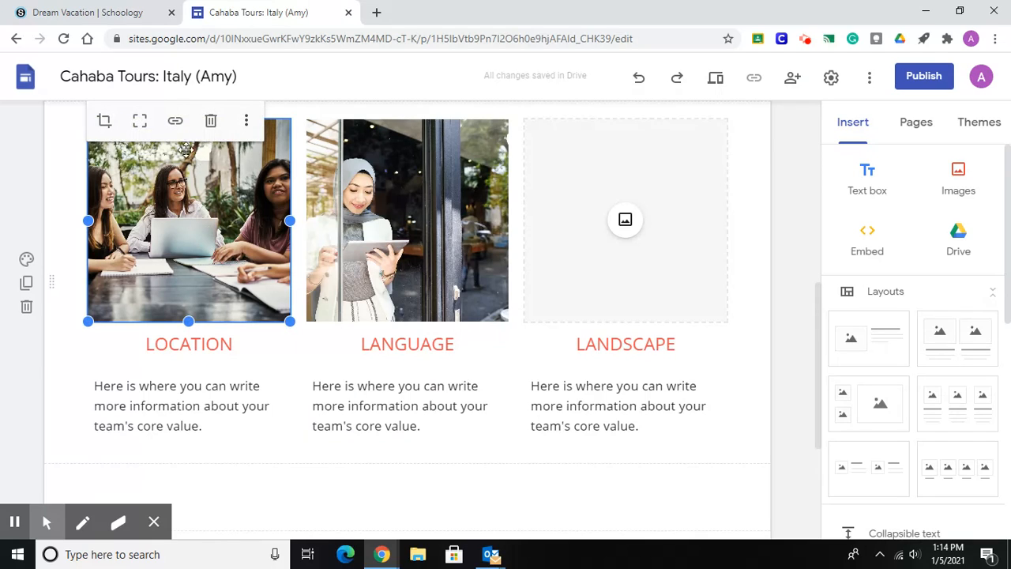
pyautogui.click(247, 125)
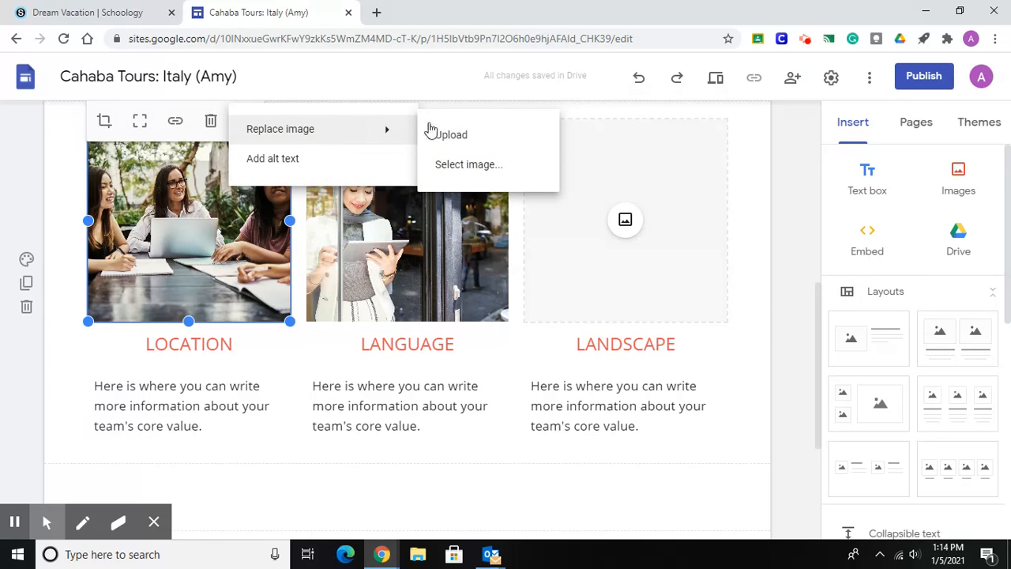
pyautogui.click(469, 180)
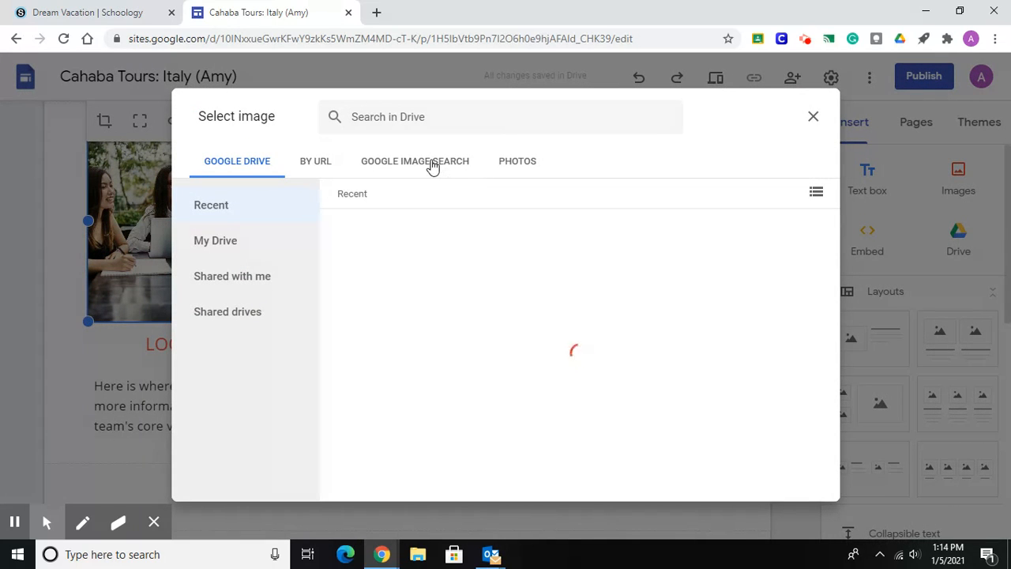
pyautogui.click(433, 166)
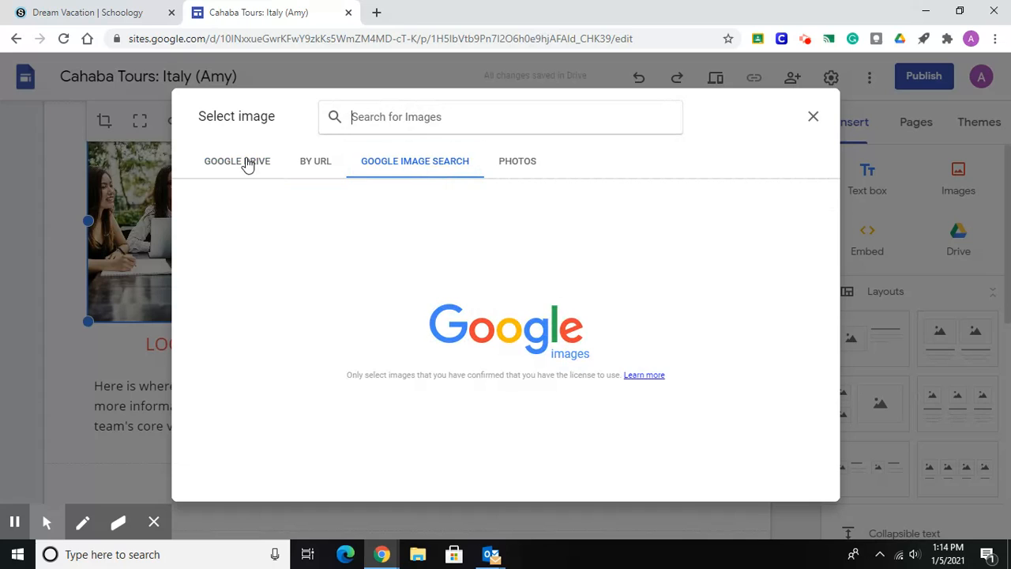
pyautogui.click(322, 167)
pyautogui.click(409, 171)
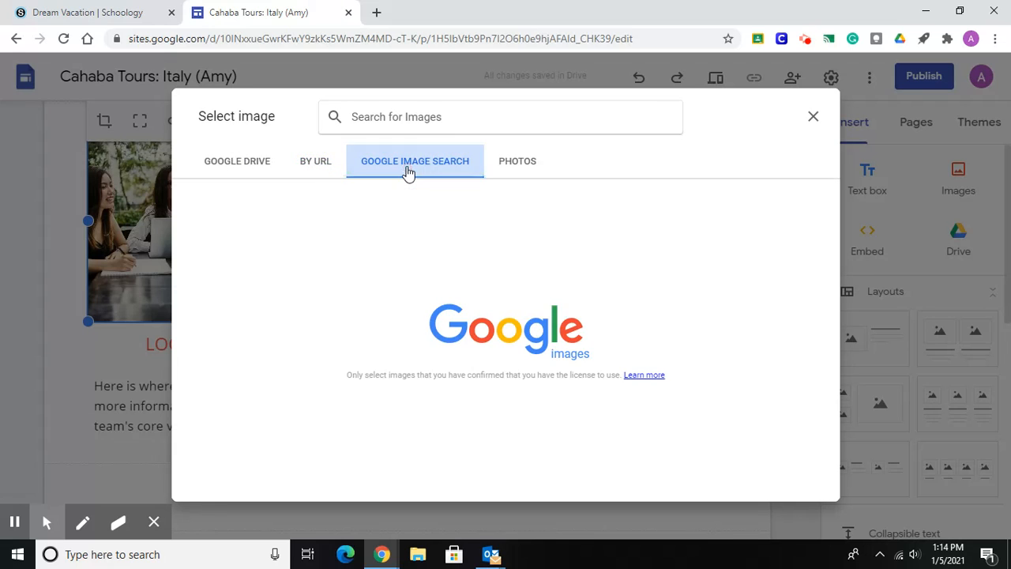
pyautogui.click(528, 176)
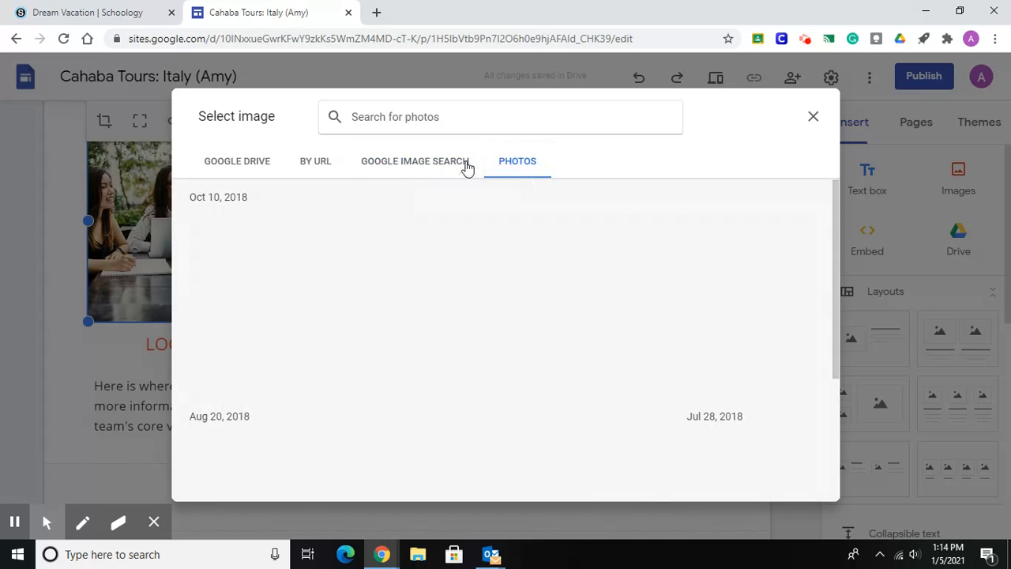
pyautogui.click(445, 169)
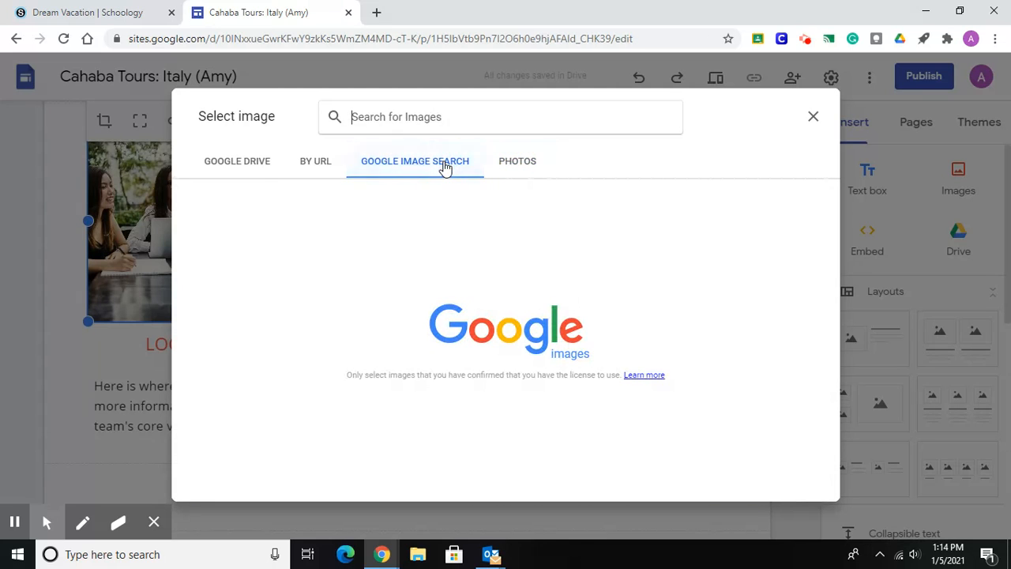
# Search for "ITALY MAP" and insert the map of Italy in green, white and red flag colors as the LOCATION image.
pyautogui.click(444, 117)
pyautogui.write('ITALY MAP')
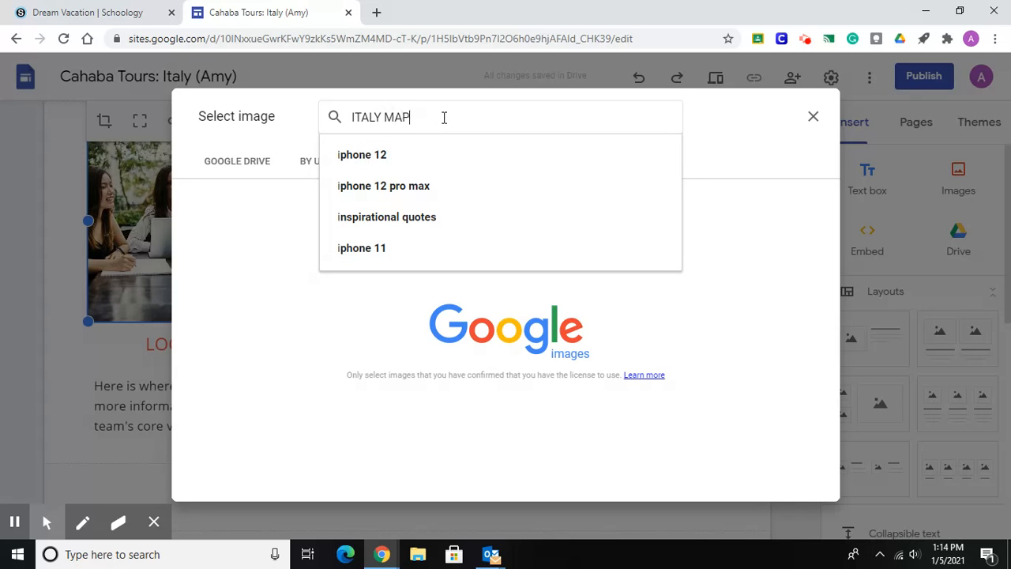
pyautogui.press('Return')
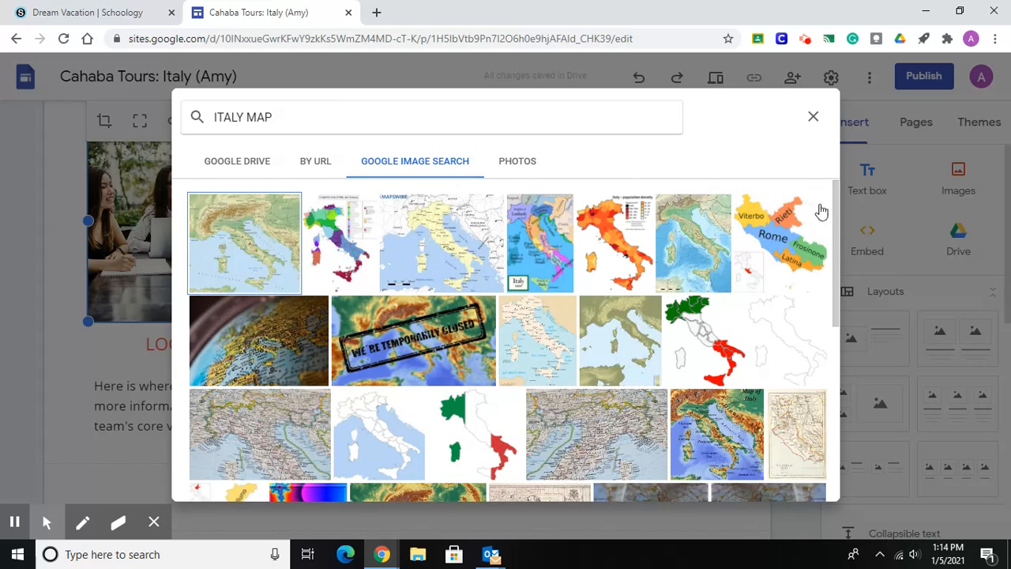
pyautogui.moveTo(835, 209); pyautogui.dragTo(838, 321)
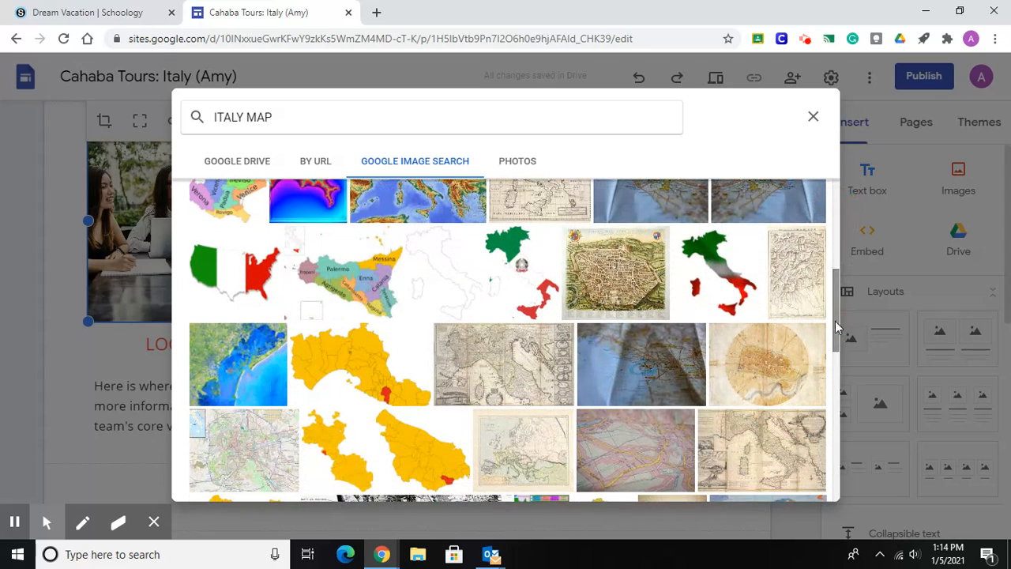
pyautogui.click(721, 283)
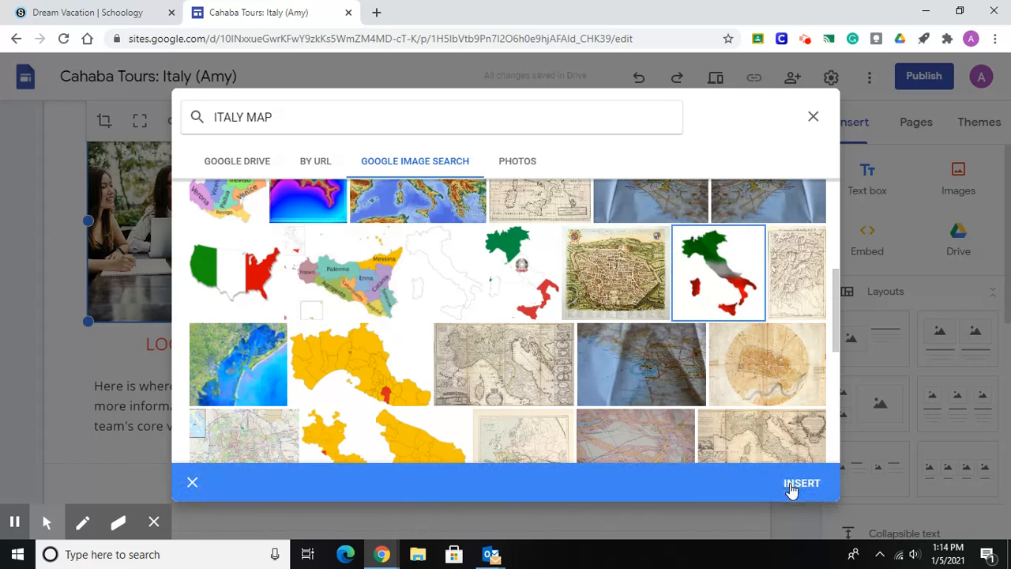
pyautogui.click(801, 483)
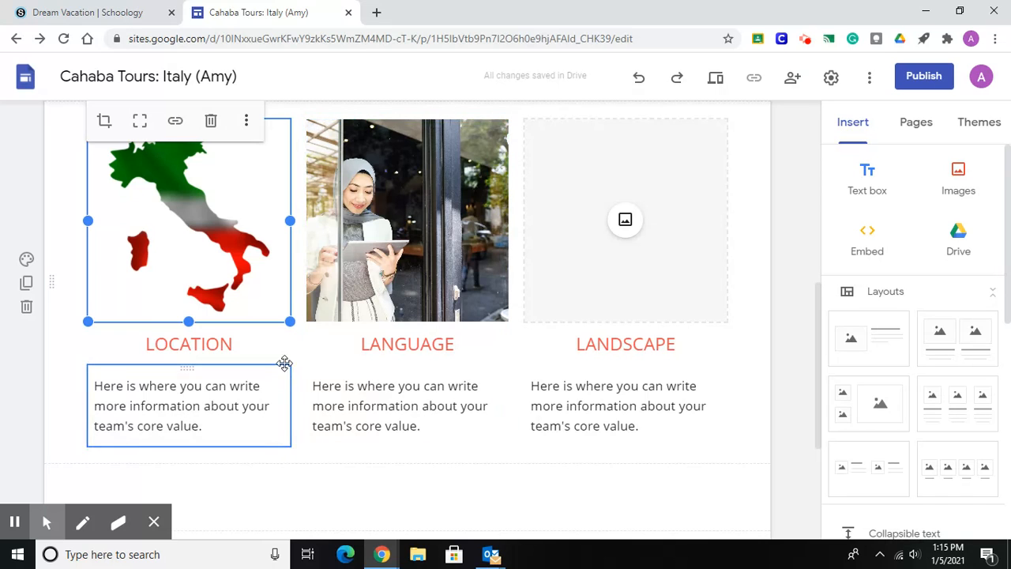
# Start replacing the photo of the woman with a tablet above LANGUAGE, choosing Google Image Search as the image source.
pyautogui.click(424, 261)
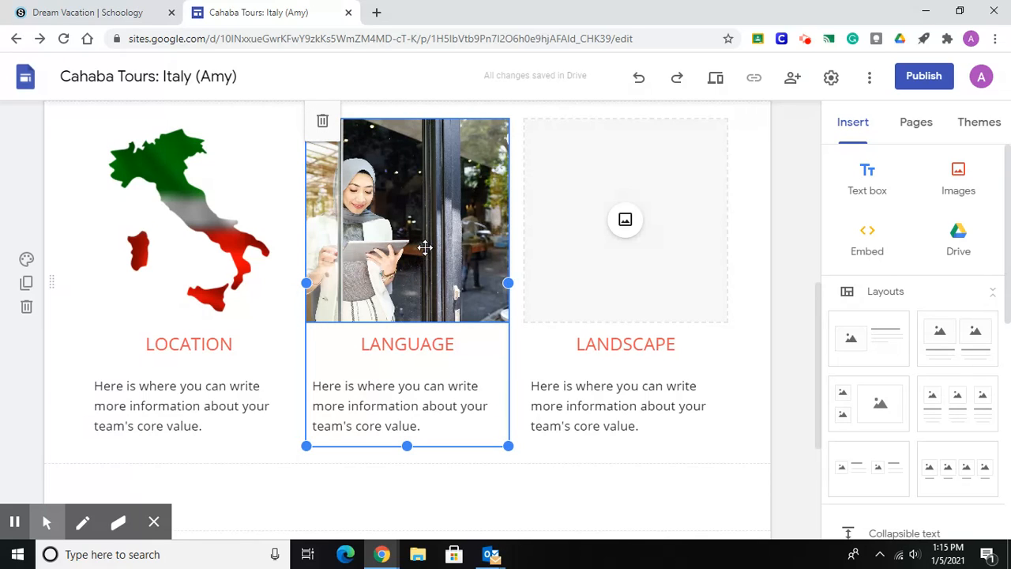
pyautogui.click(425, 248)
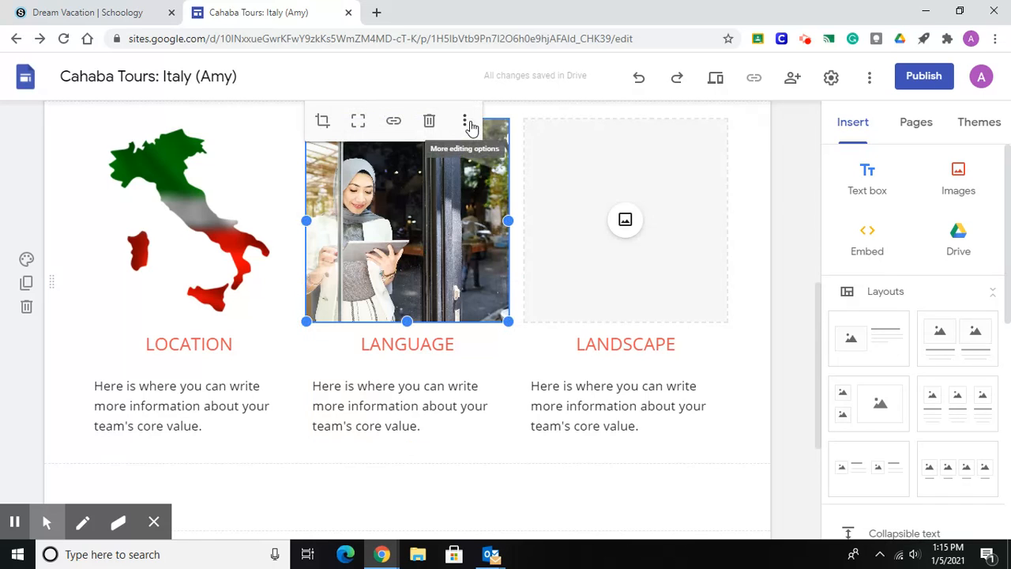
pyautogui.click(466, 123)
pyautogui.moveTo(472, 129)
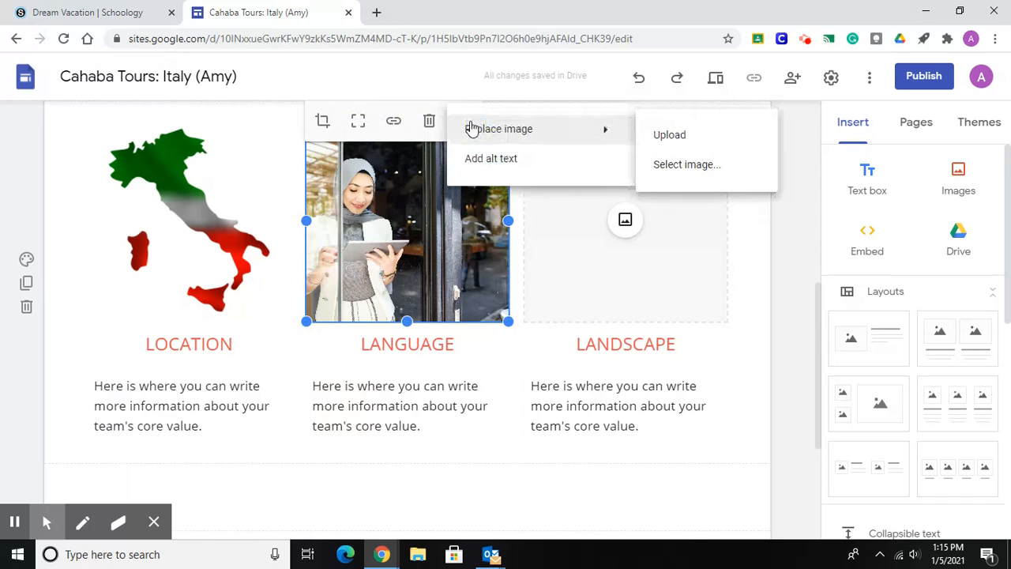
pyautogui.click(660, 166)
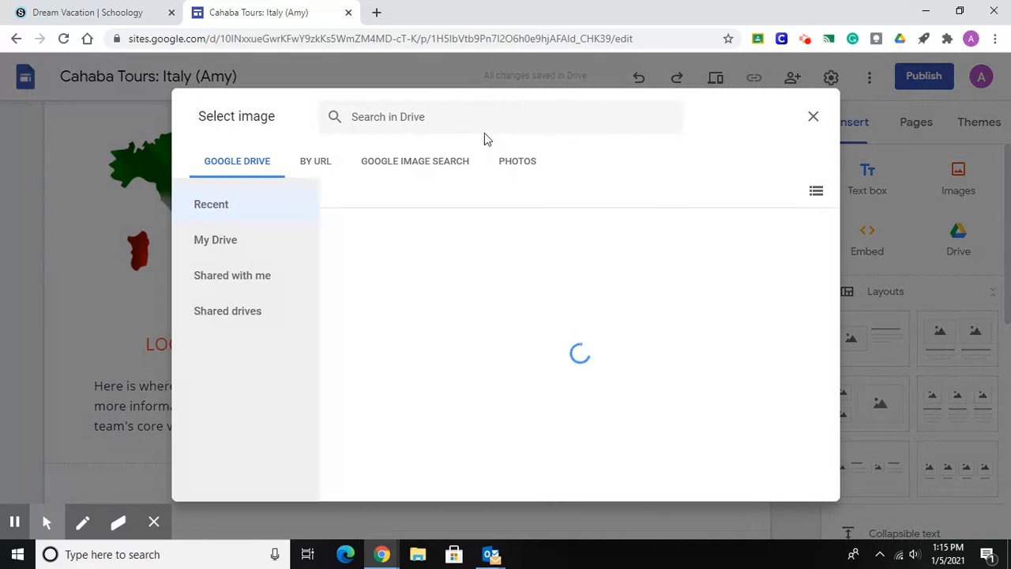
pyautogui.click(454, 163)
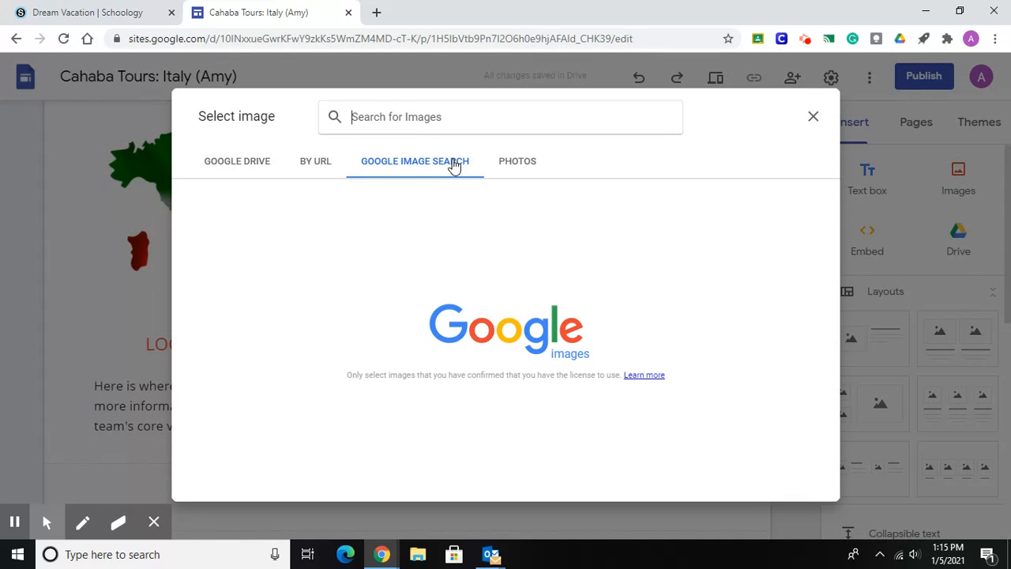
# Search for "PEOPLE TALKING" and insert the illustration of a man and woman conversing as the LANGUAGE image.
pyautogui.write('PEOP')
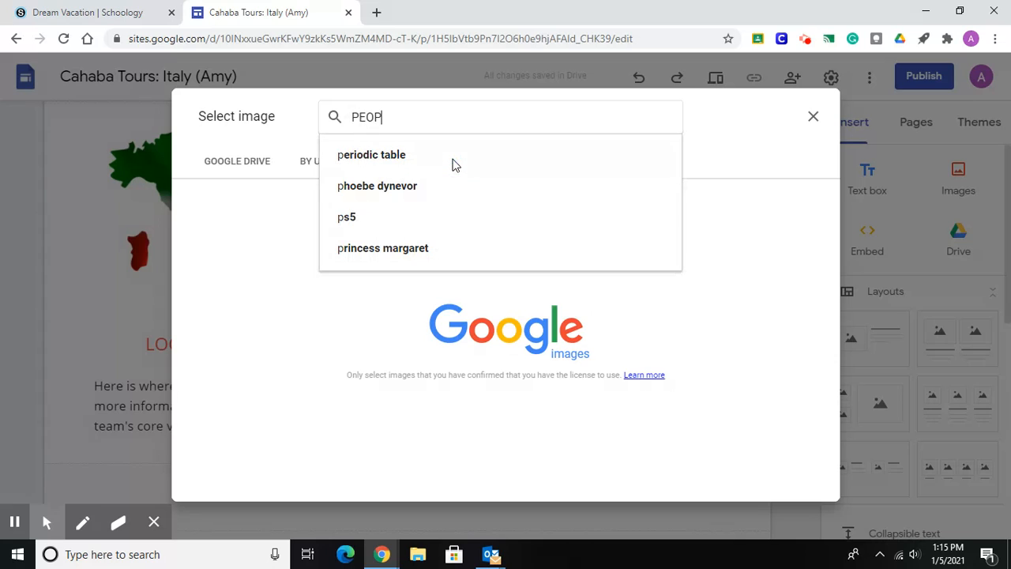
pyautogui.write('LE TALKING')
pyautogui.press('Return')
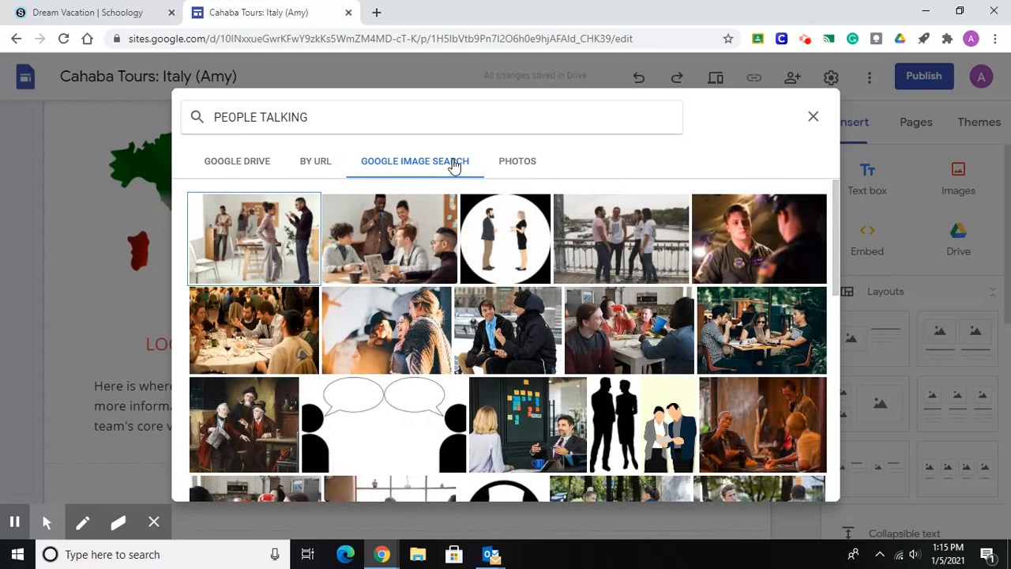
pyautogui.click(496, 263)
pyautogui.click(798, 486)
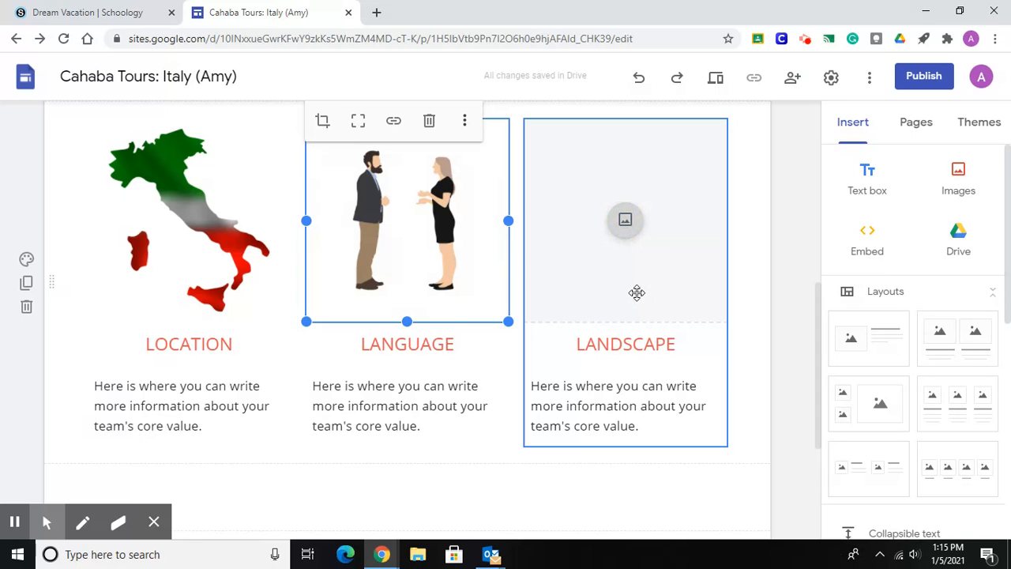
# Start adding an image to the empty placeholder above LANDSCAPE, choosing Google Image Search as the image source.
pyautogui.click(653, 255)
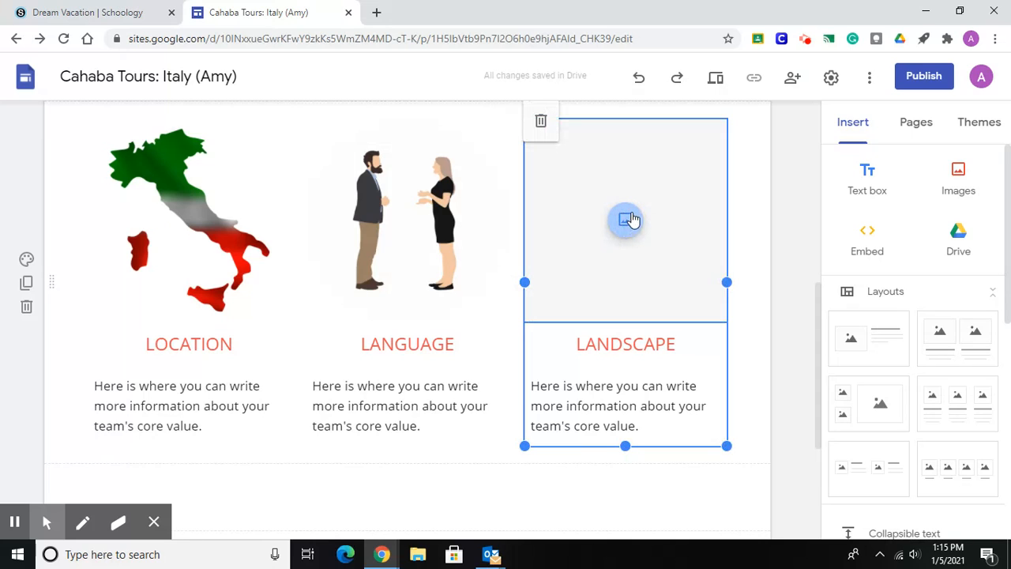
pyautogui.click(670, 203)
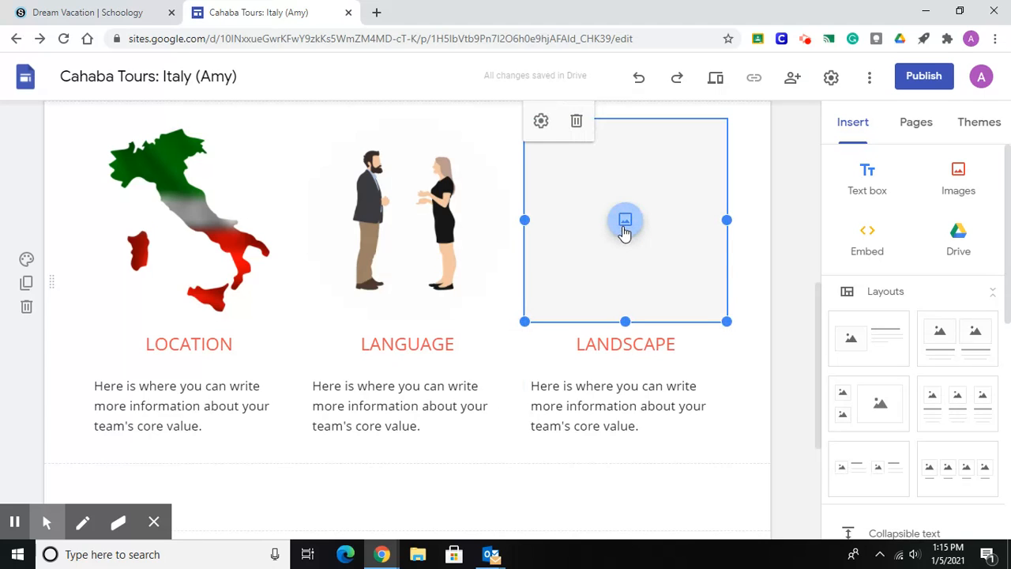
pyautogui.click(623, 231)
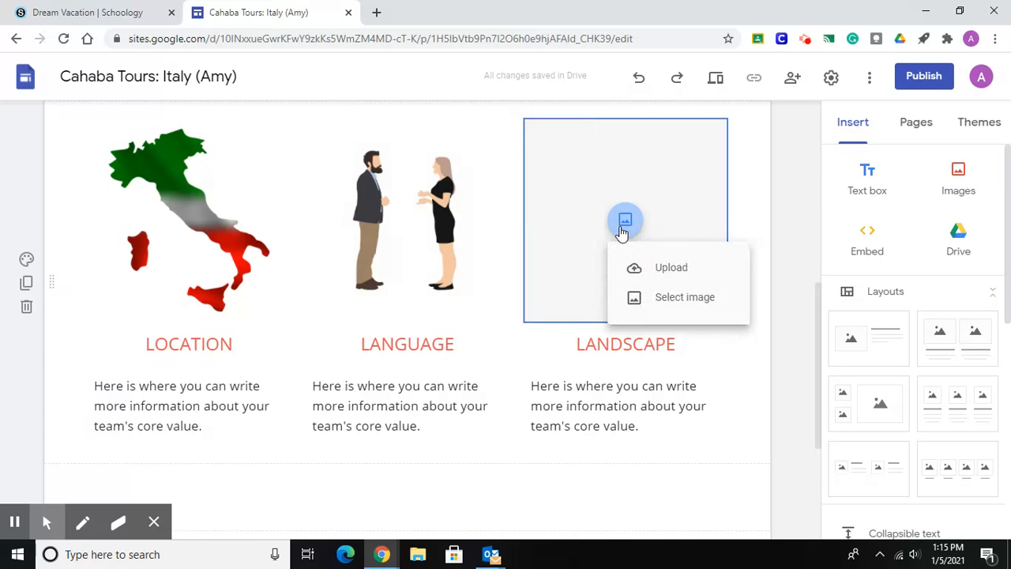
pyautogui.click(694, 307)
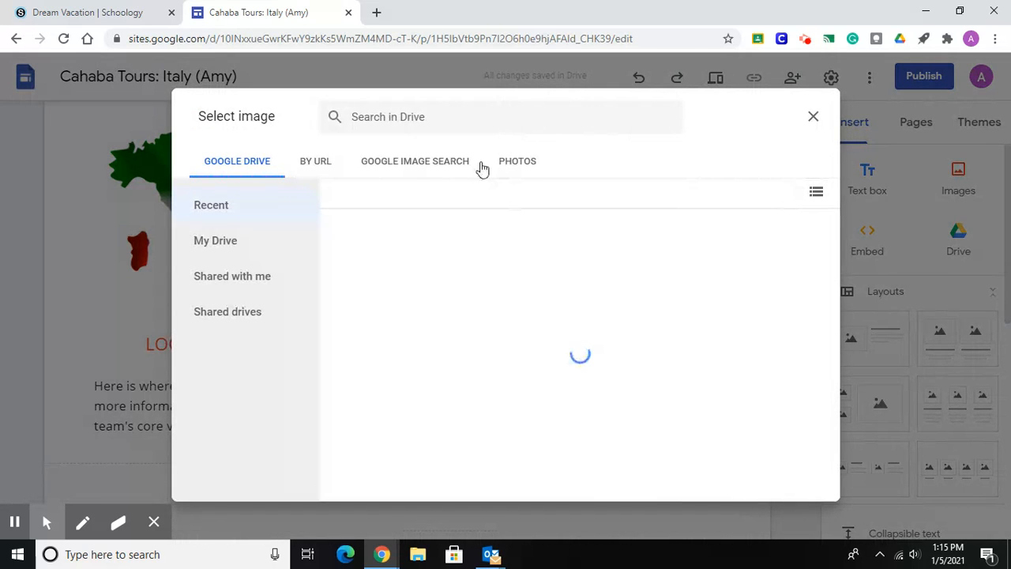
pyautogui.click(450, 165)
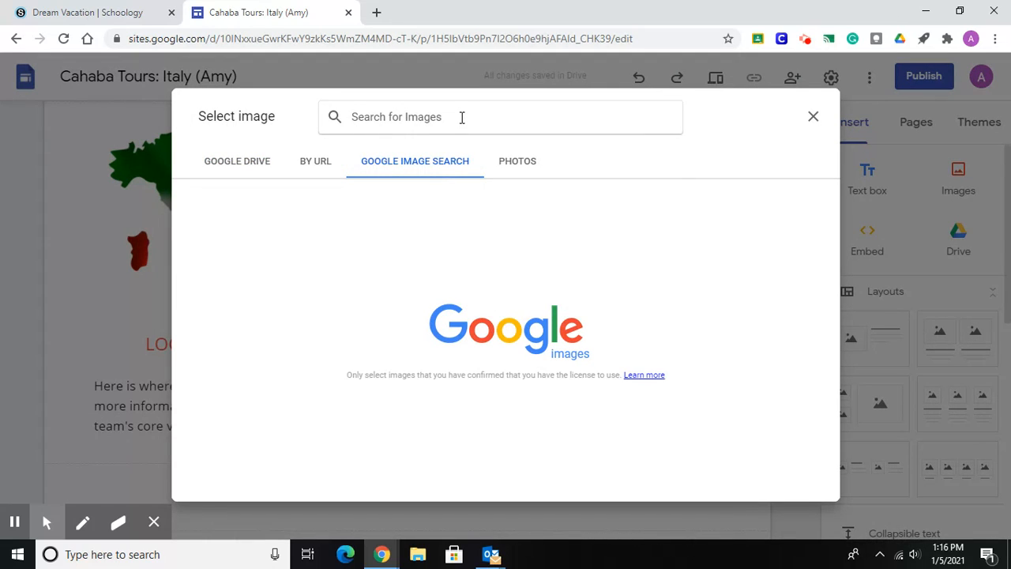
# Search for "ITALY LANDSCAPE" and insert the photo of the hillside village with tiled roofs as the LANDSCAPE image.
pyautogui.write('ITALY LANDSCAPE')
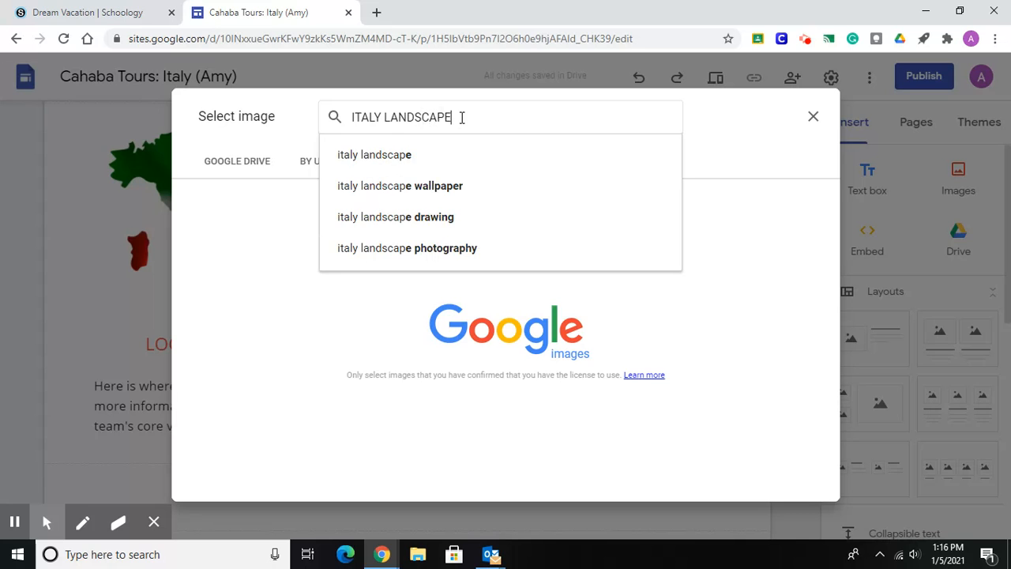
pyautogui.press('Return')
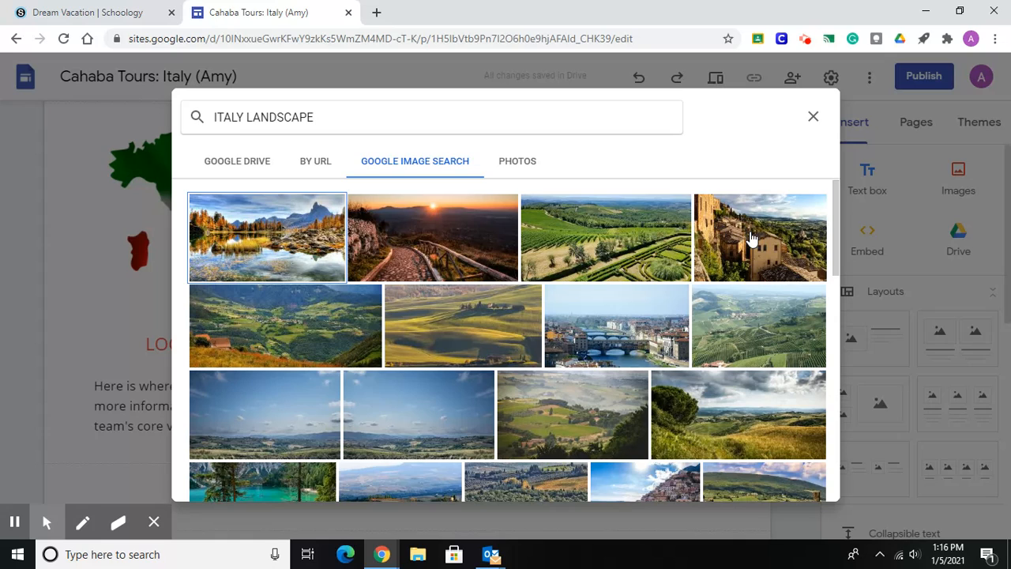
pyautogui.moveTo(840, 229); pyautogui.dragTo(839, 266)
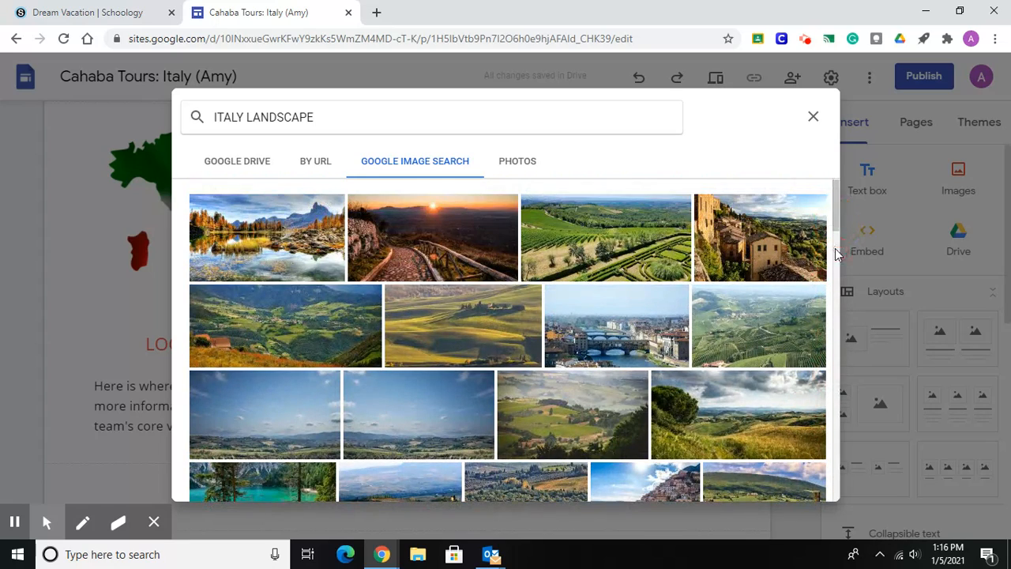
pyautogui.click(772, 277)
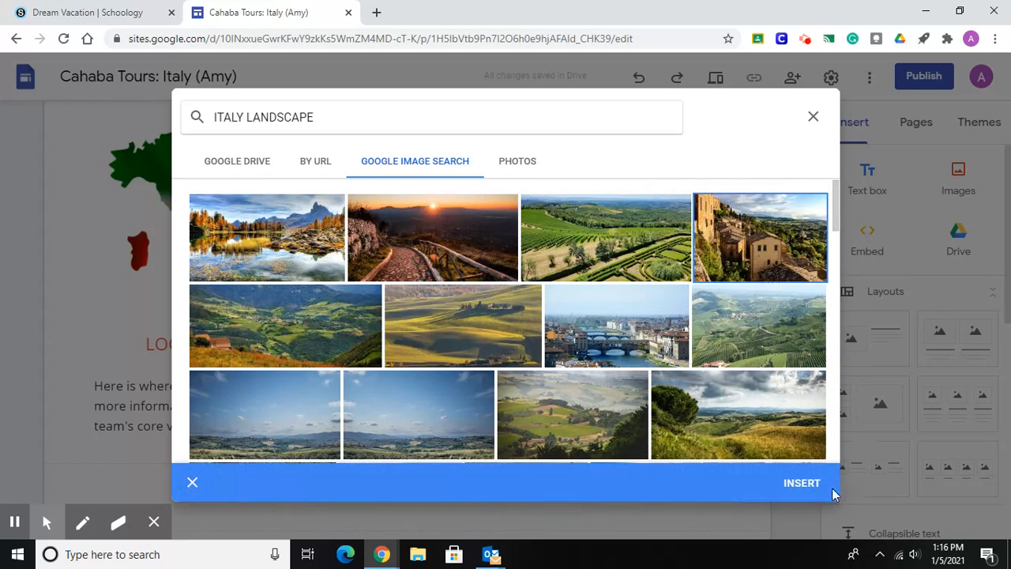
pyautogui.click(805, 482)
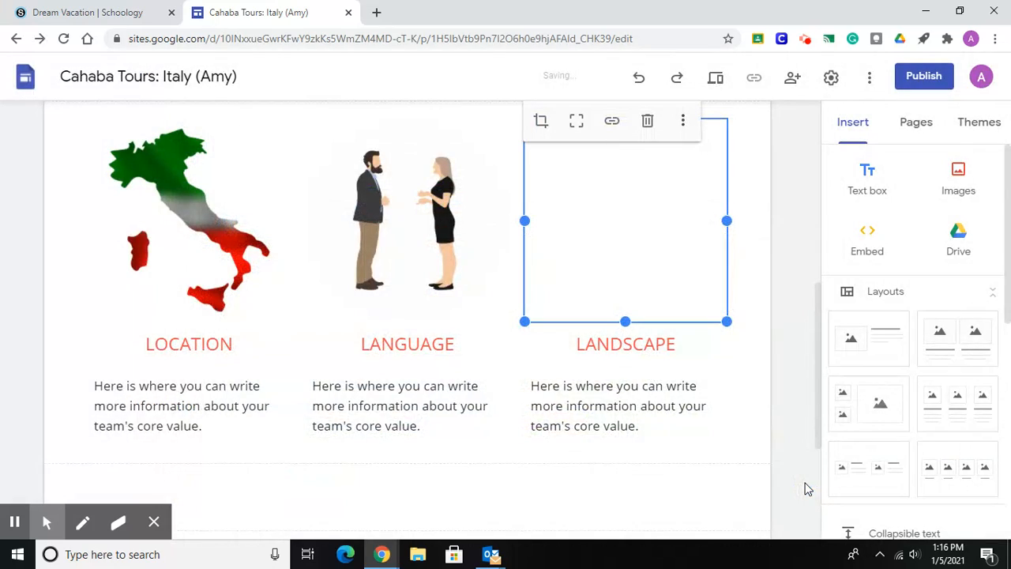
pyautogui.click(802, 359)
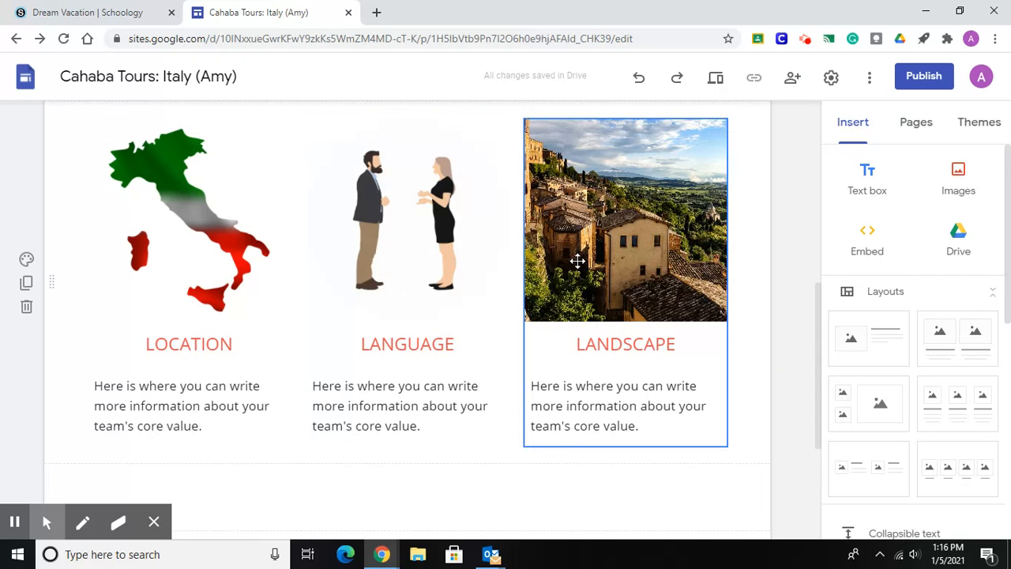
pyautogui.click(199, 406)
pyautogui.moveTo(203, 426); pyautogui.dragTo(116, 389)
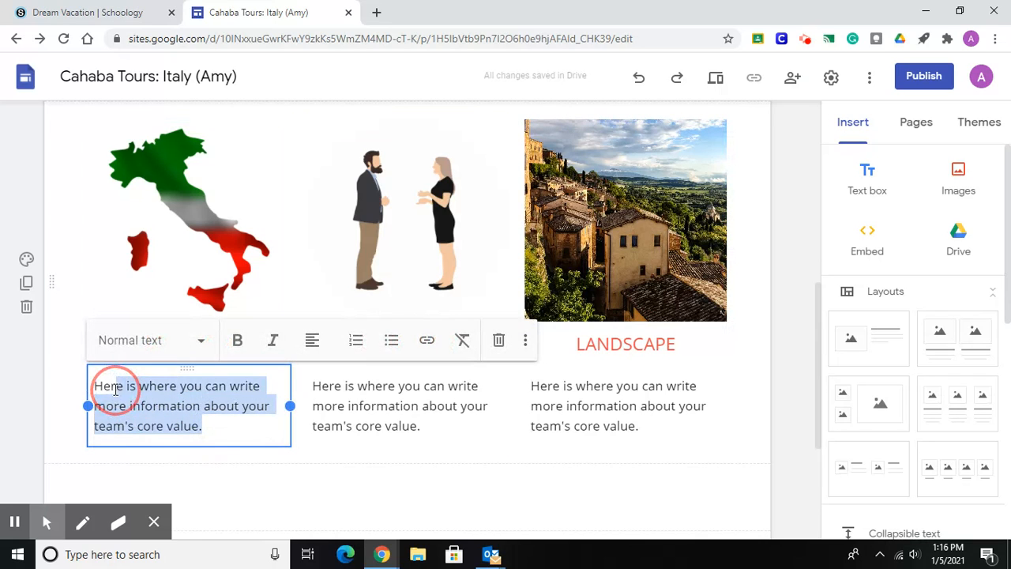
pyautogui.click(236, 427)
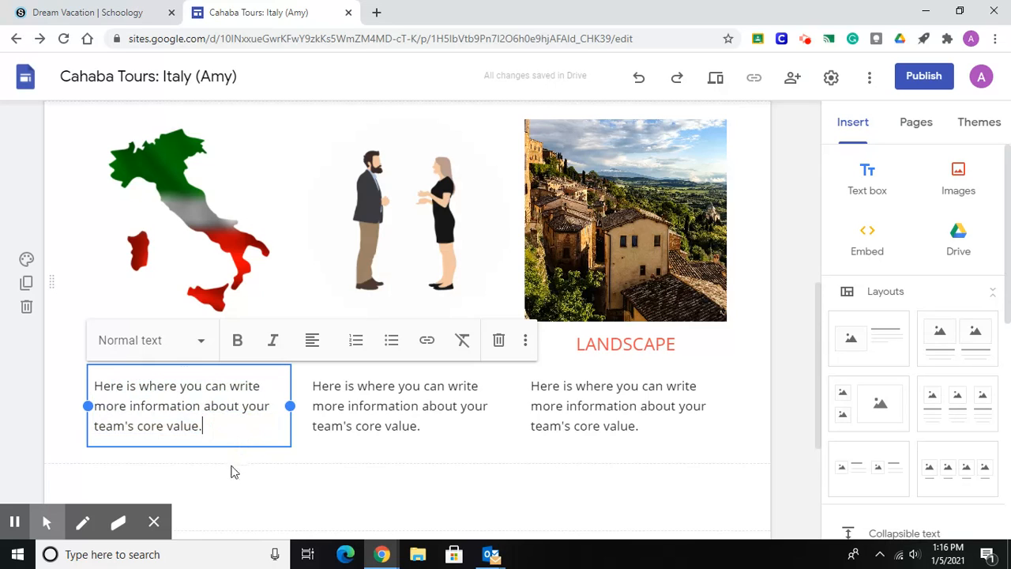
pyautogui.click(230, 469)
pyautogui.click(210, 417)
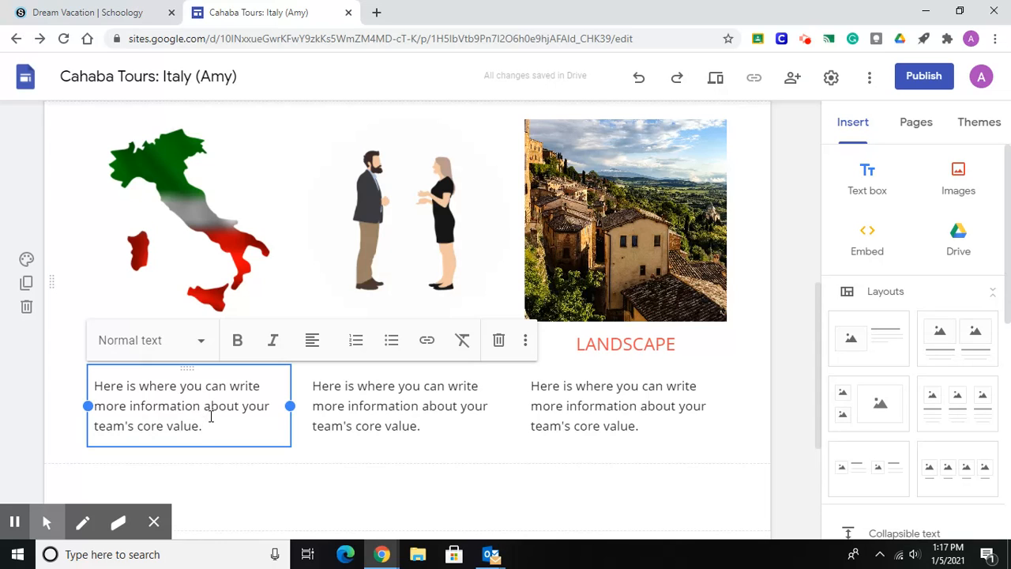
# Switch to the Schoology Dream Vacation course, open Week 1: 7 Continents and follow its 7 Continent Website link.
pyautogui.click(98, 17)
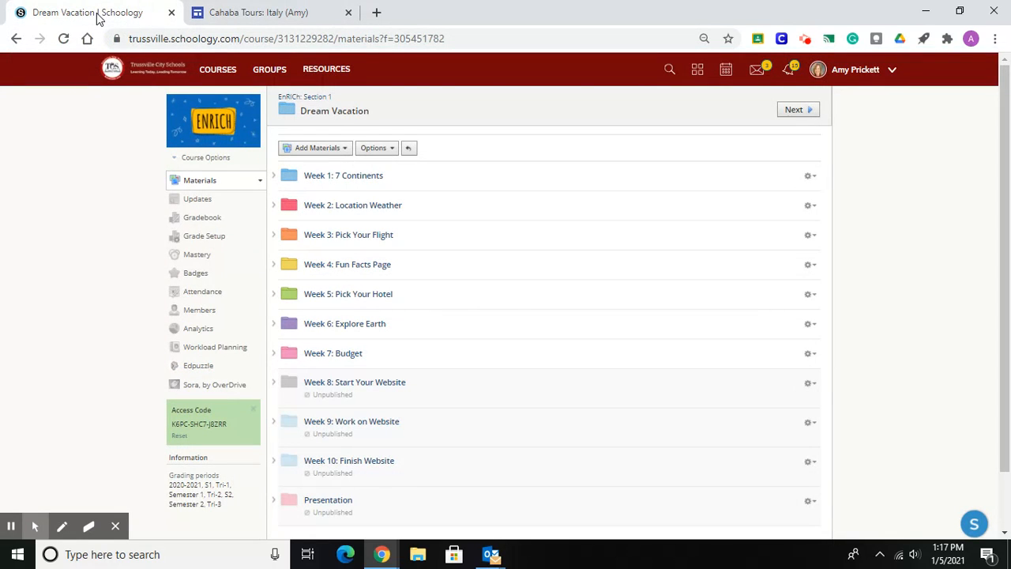
pyautogui.click(364, 180)
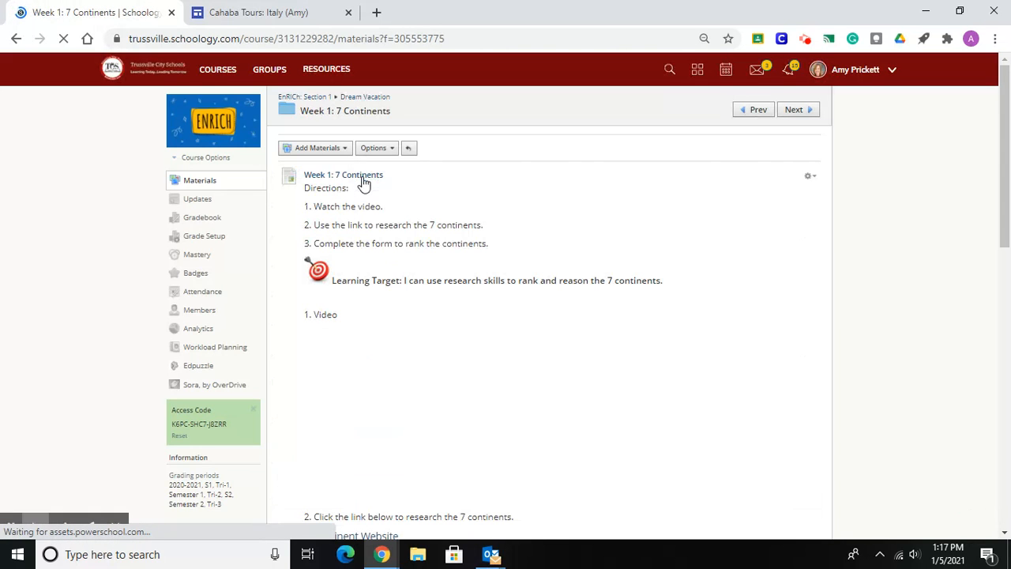
pyautogui.moveTo(1004, 153); pyautogui.dragTo(1006, 237)
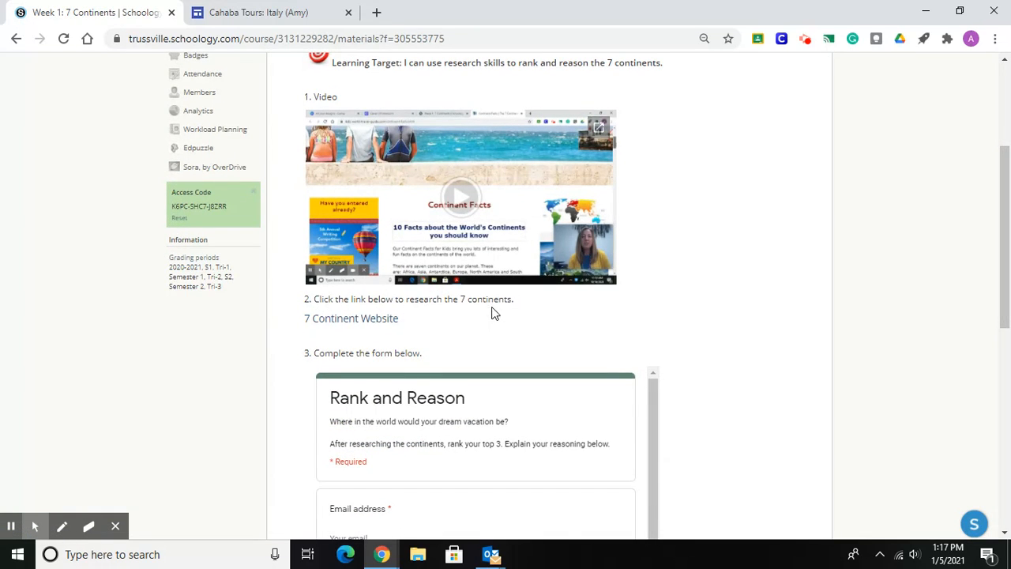
pyautogui.click(353, 319)
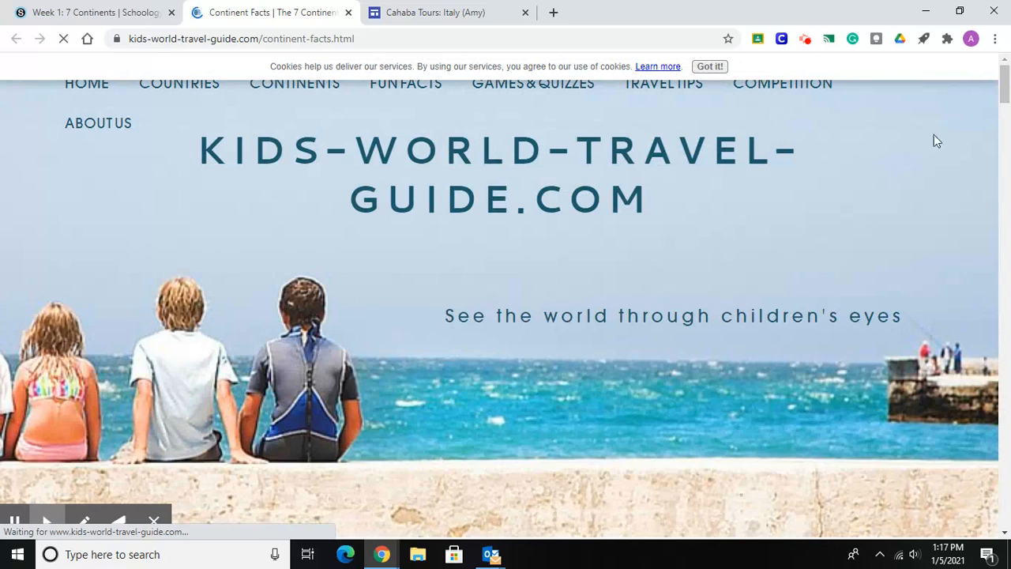
# Open the Italy page from the travel guide's country list and find the section on where Italy is.
pyautogui.moveTo(1006, 89); pyautogui.dragTo(1005, 163)
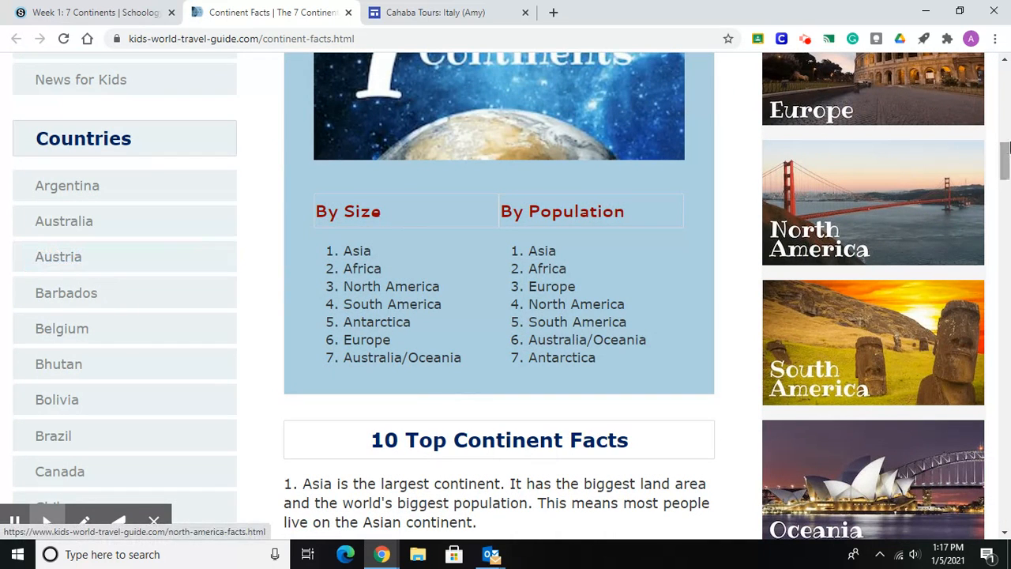
pyautogui.moveTo(1006, 160); pyautogui.dragTo(1008, 237)
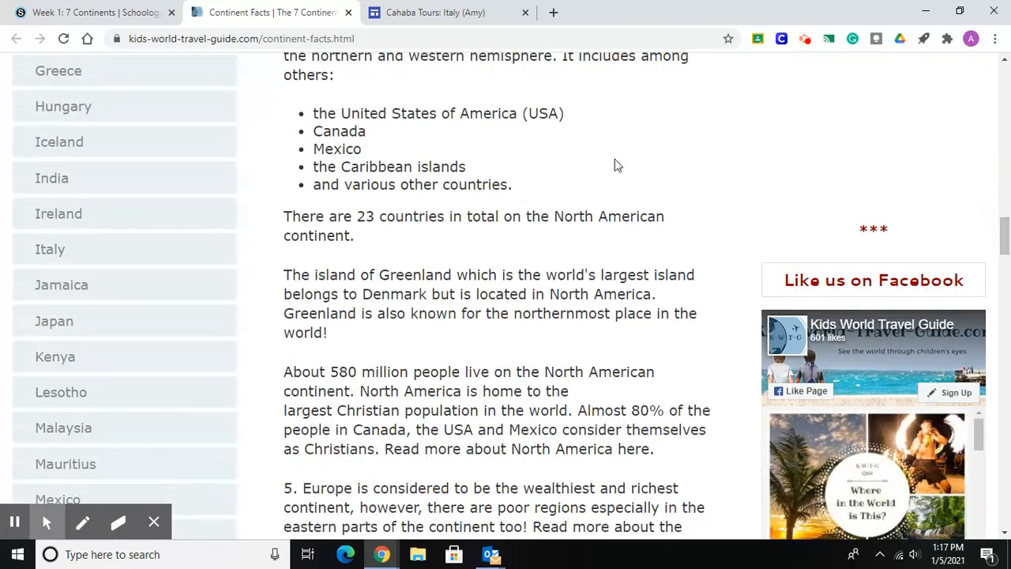
pyautogui.click(46, 251)
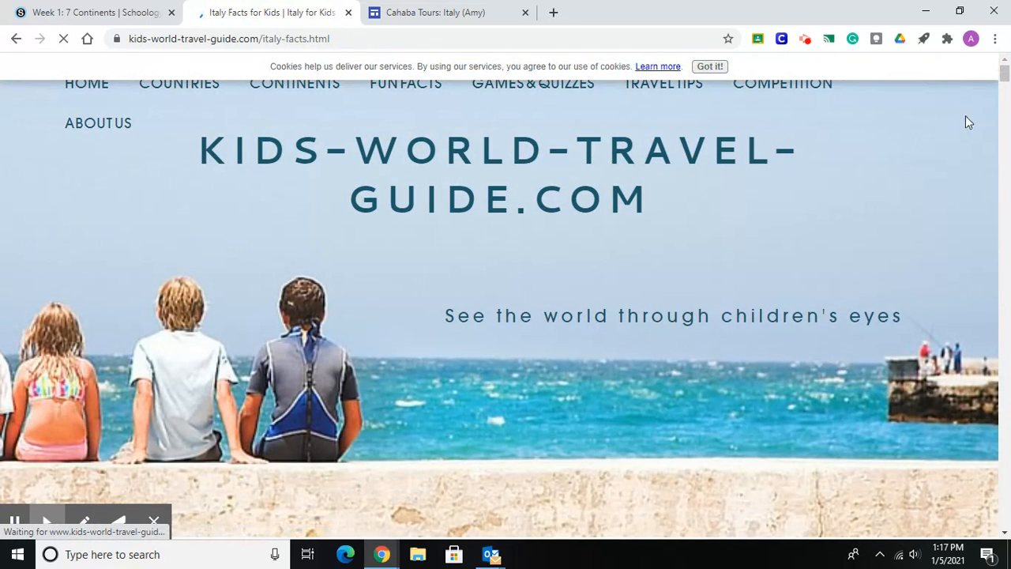
pyautogui.moveTo(1005, 73); pyautogui.dragTo(1004, 131)
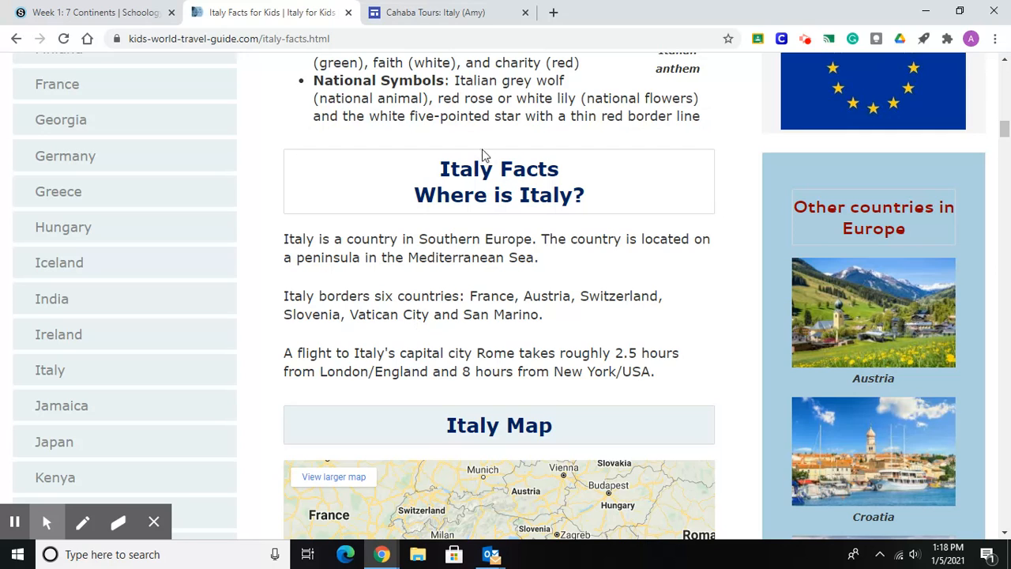
# Switch back to the Cahaba Tours site and open the placeholder descriptions under LOCATION and LANGUAGE for editing.
pyautogui.click(425, 14)
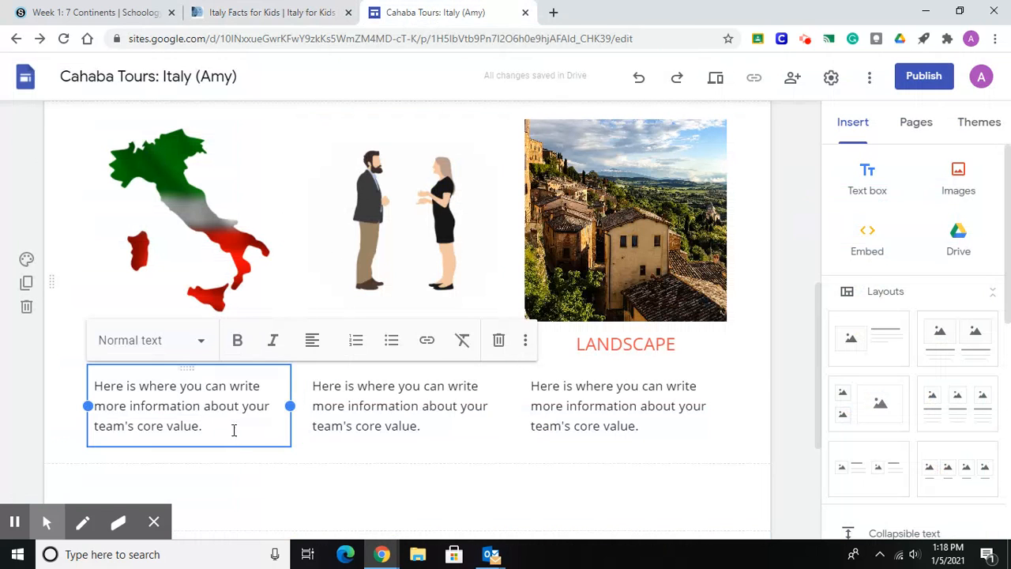
pyautogui.click(207, 427)
pyautogui.click(400, 414)
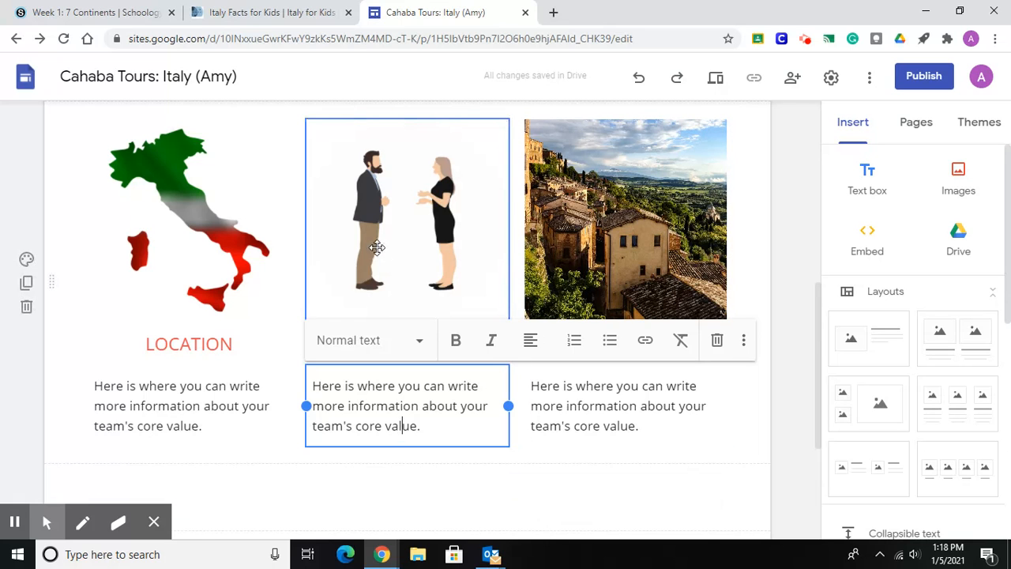
# Return to the Italy facts page and look up the entry about the country's language.
pyautogui.click(284, 15)
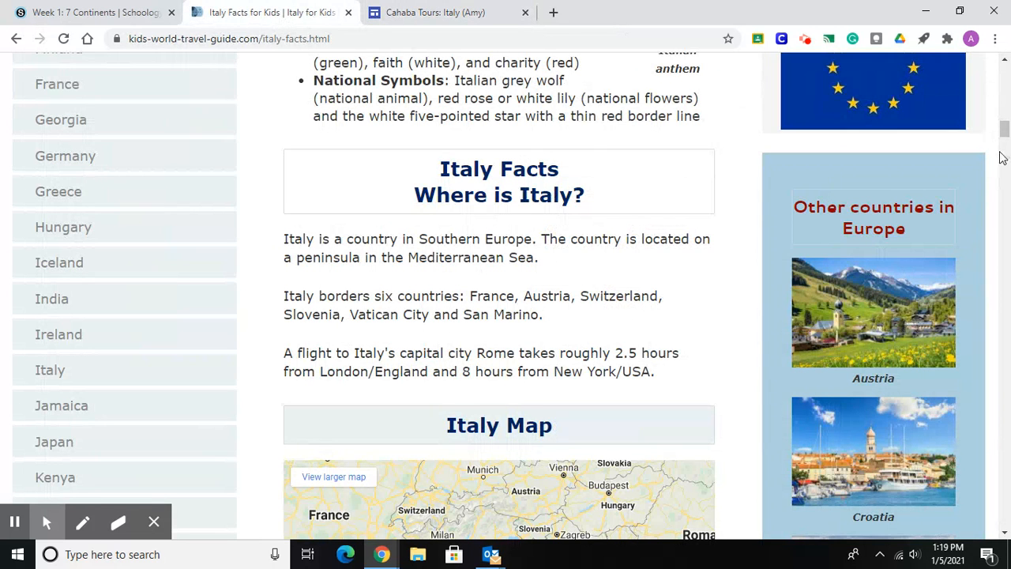
pyautogui.moveTo(1005, 138); pyautogui.dragTo(1005, 117)
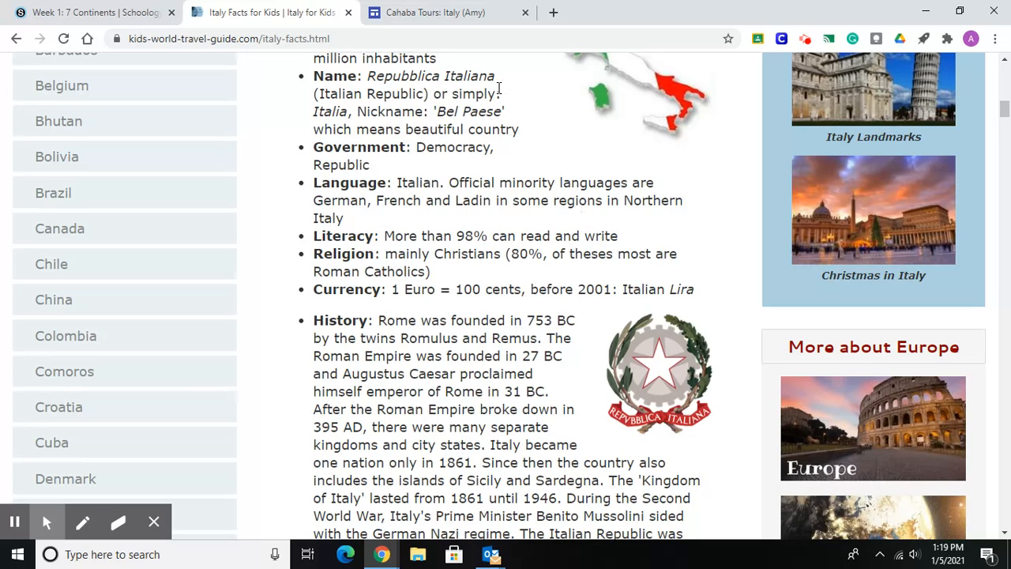
# Open the LANDSCAPE description on the Cahaba Tours site for editing, and look up coastline, island and volcano facts on the Italy facts page.
pyautogui.click(445, 16)
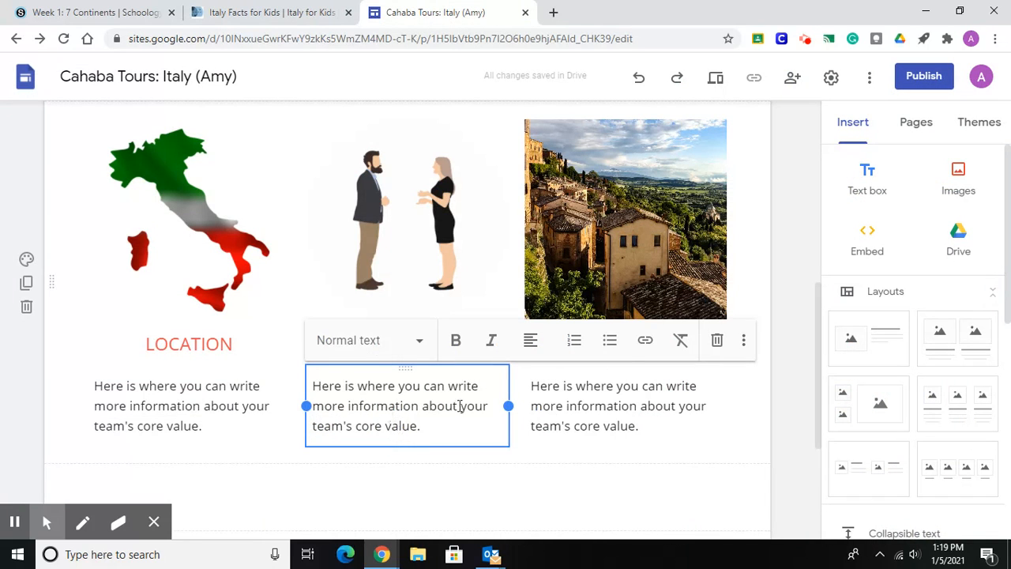
pyautogui.click(598, 425)
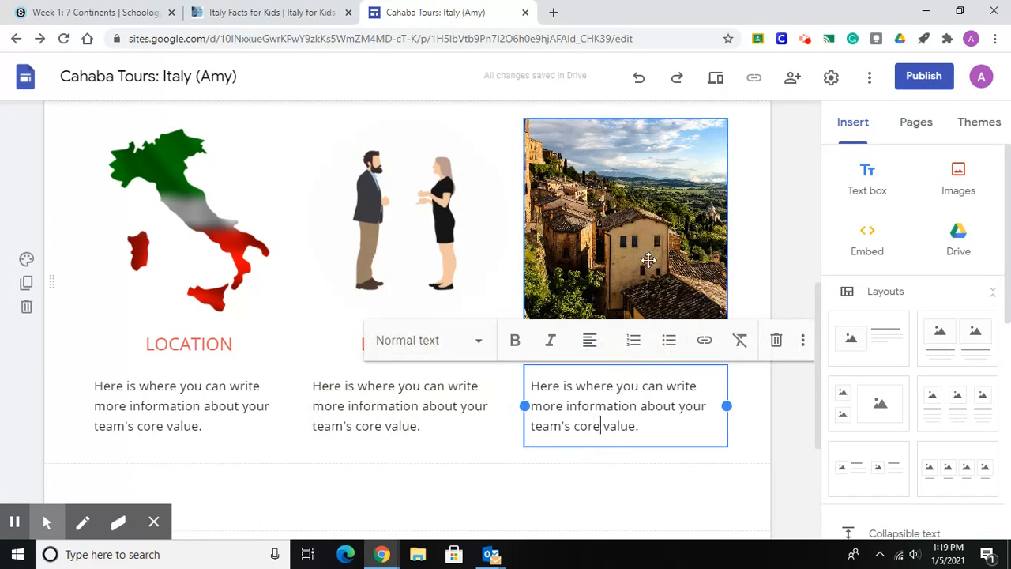
pyautogui.click(292, 14)
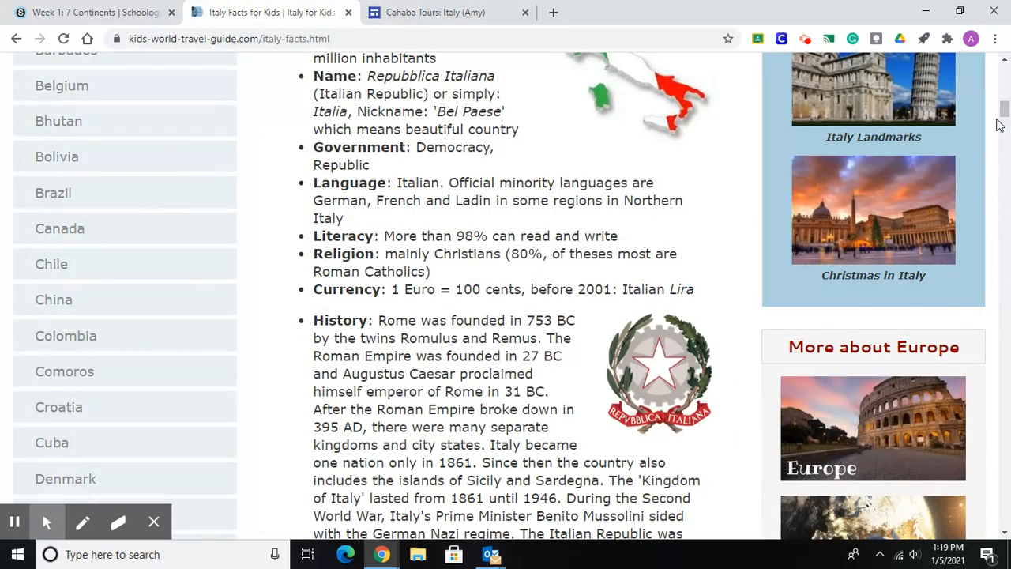
pyautogui.moveTo(1005, 113); pyautogui.dragTo(1006, 121)
pyautogui.moveTo(1002, 133); pyautogui.dragTo(1003, 176)
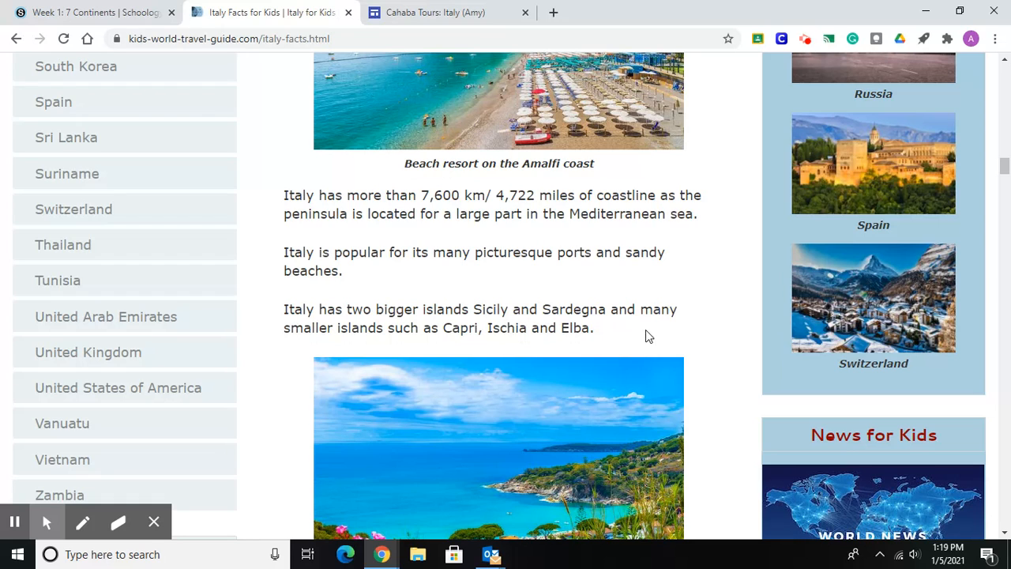
pyautogui.moveTo(1002, 169); pyautogui.dragTo(1007, 217)
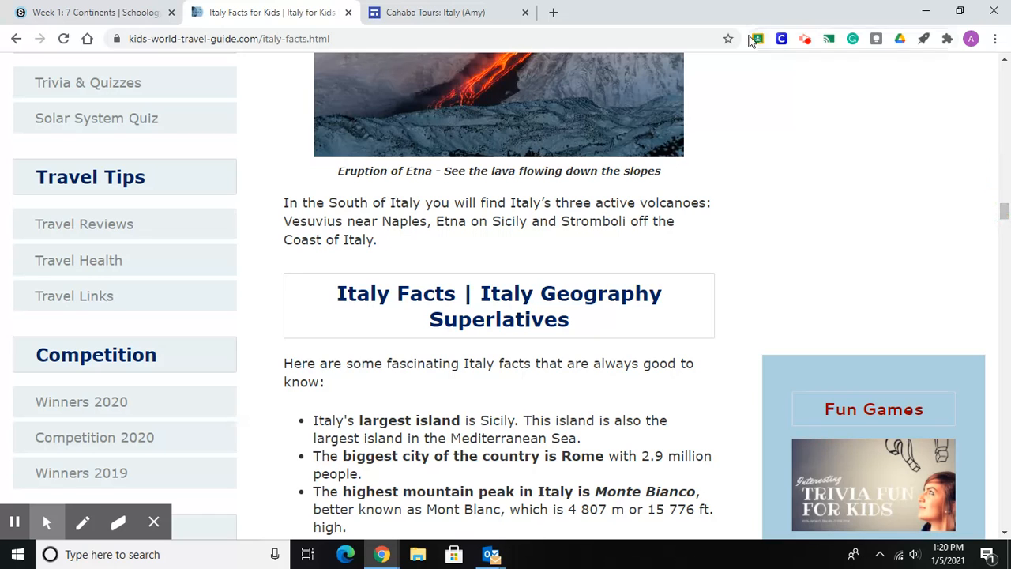
# Switch back to the Cahaba Tours site and add a centred WEATHER heading in the empty text box below the three columns.
pyautogui.click(382, 11)
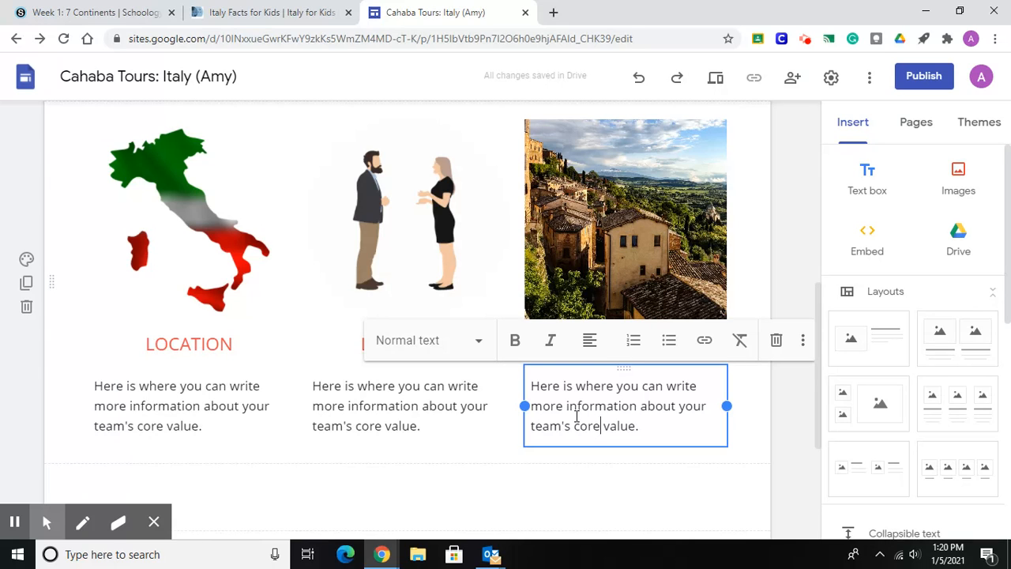
pyautogui.click(820, 404)
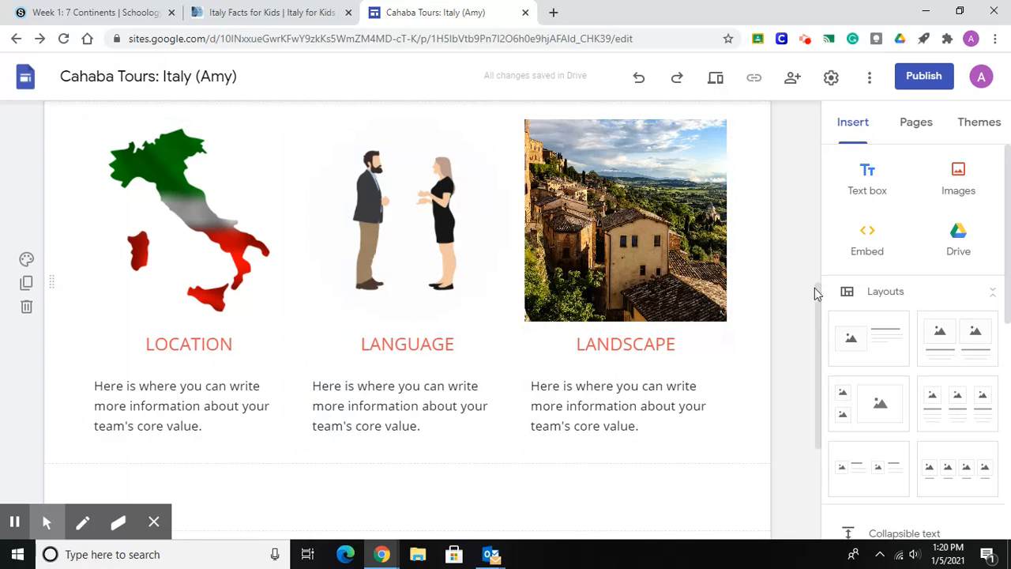
pyautogui.scroll(-3, 819, 300)
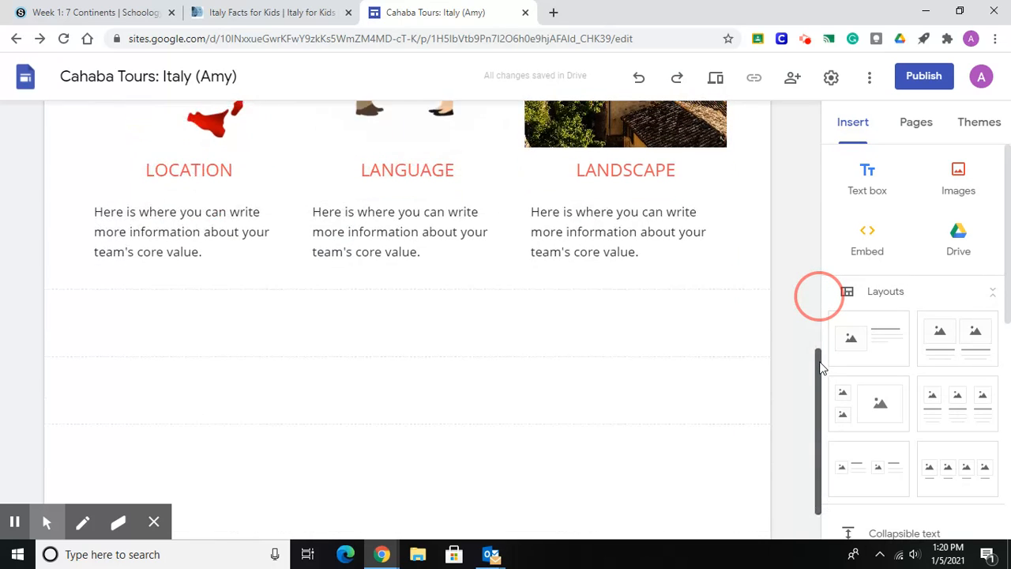
pyautogui.moveTo(395, 335); pyautogui.dragTo(397, 273)
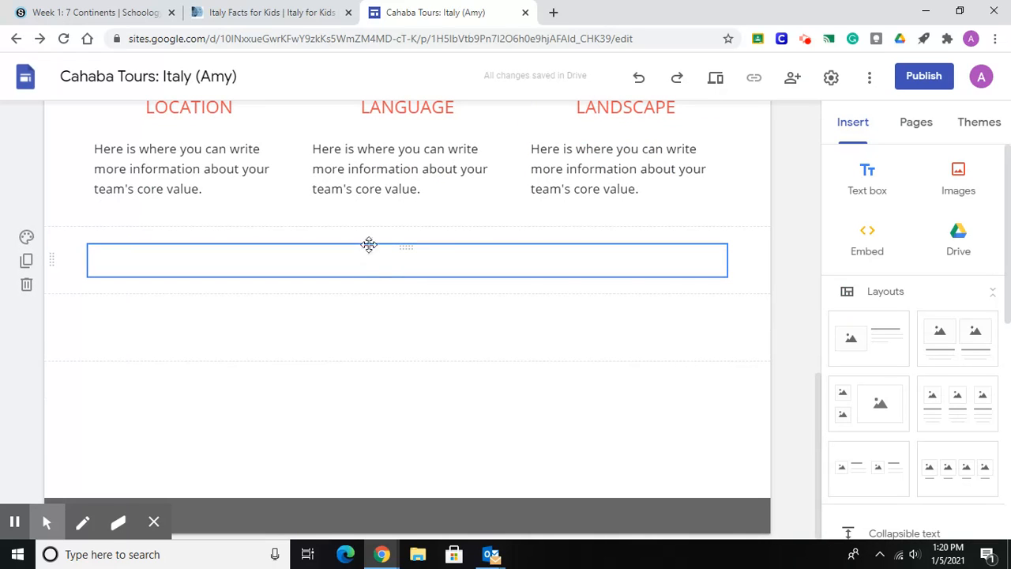
pyautogui.click(409, 262)
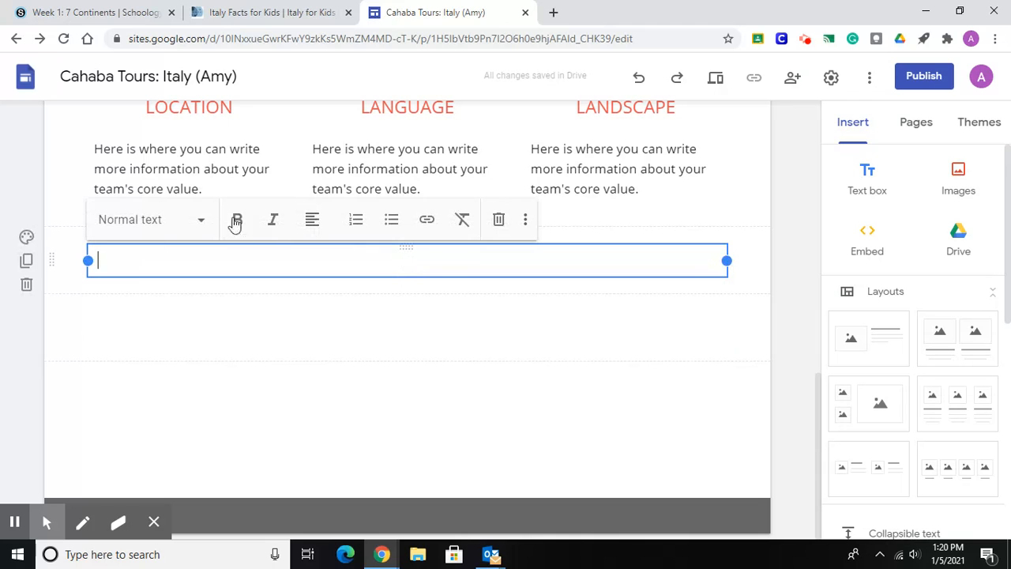
pyautogui.click(200, 219)
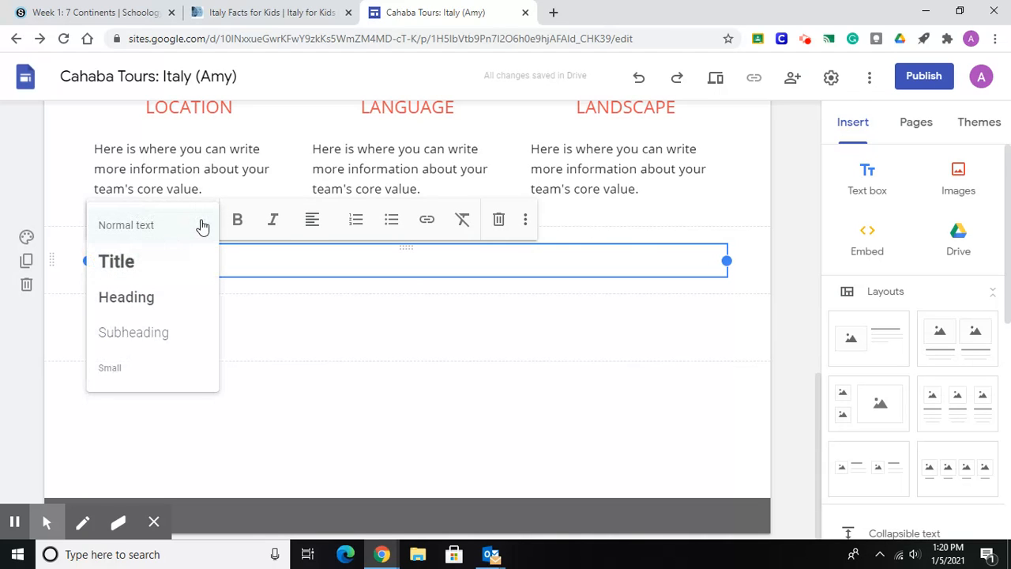
pyautogui.click(163, 297)
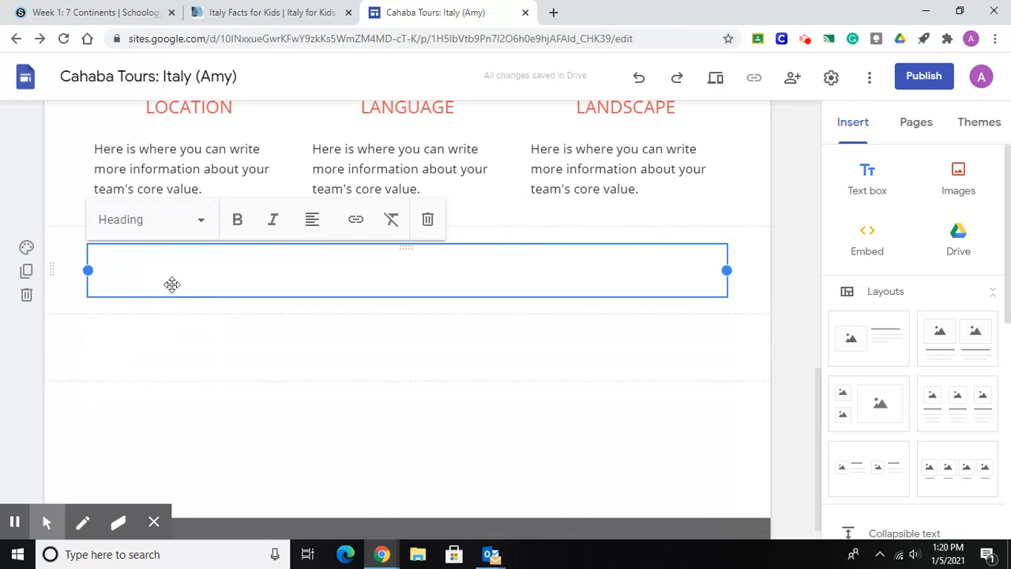
pyautogui.click(313, 220)
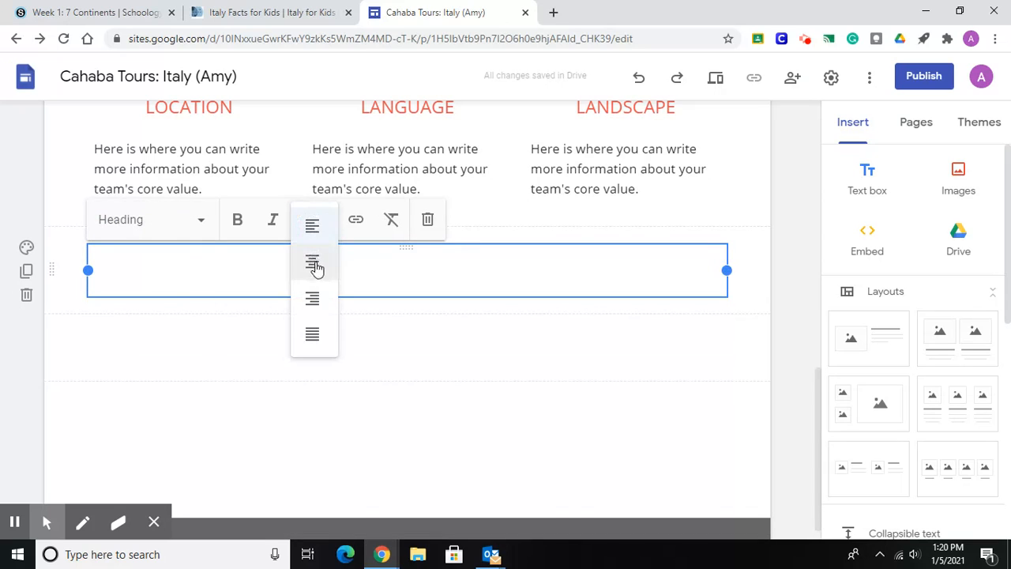
pyautogui.click(313, 265)
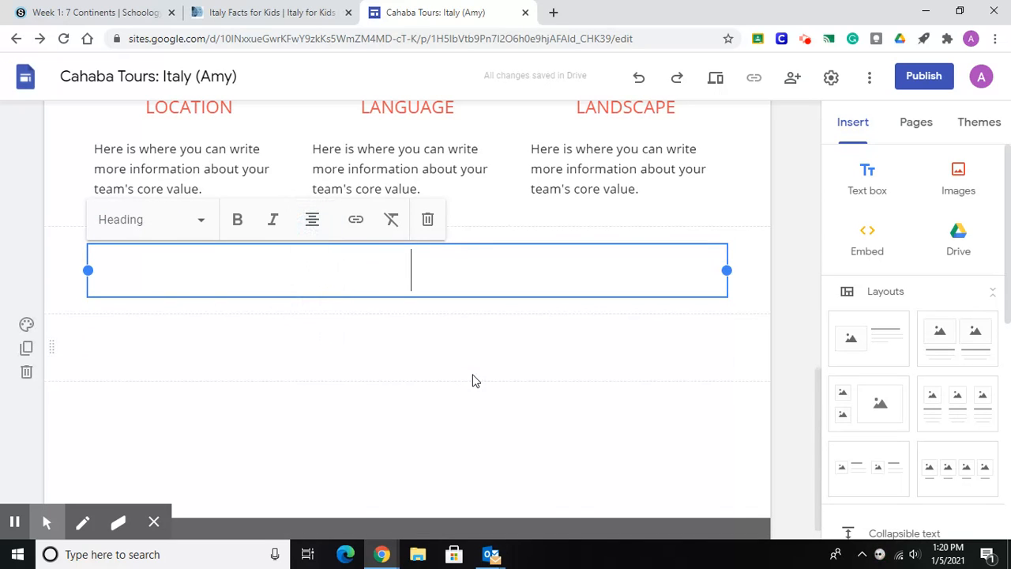
pyautogui.write('WEATHER')
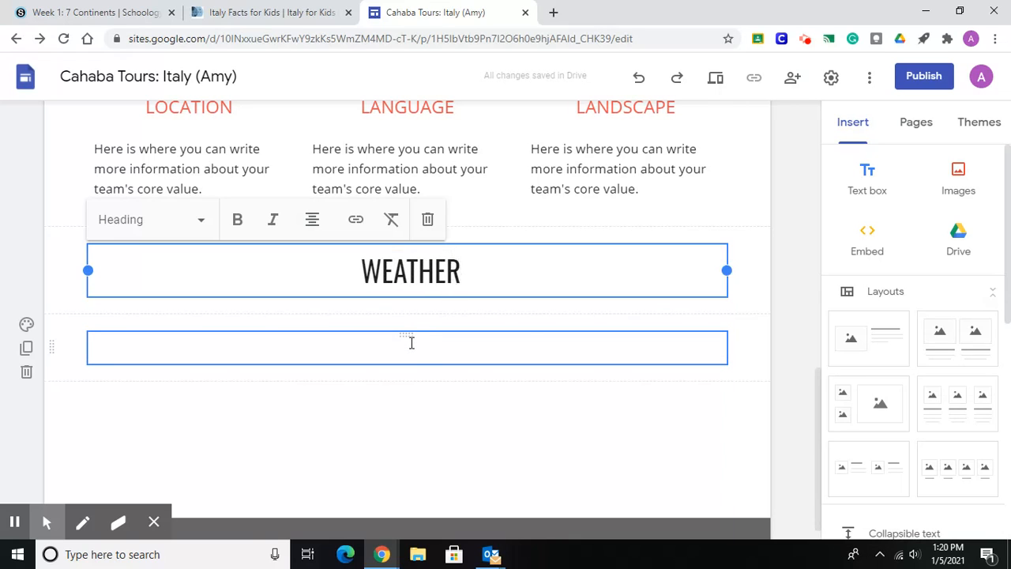
pyautogui.click(411, 343)
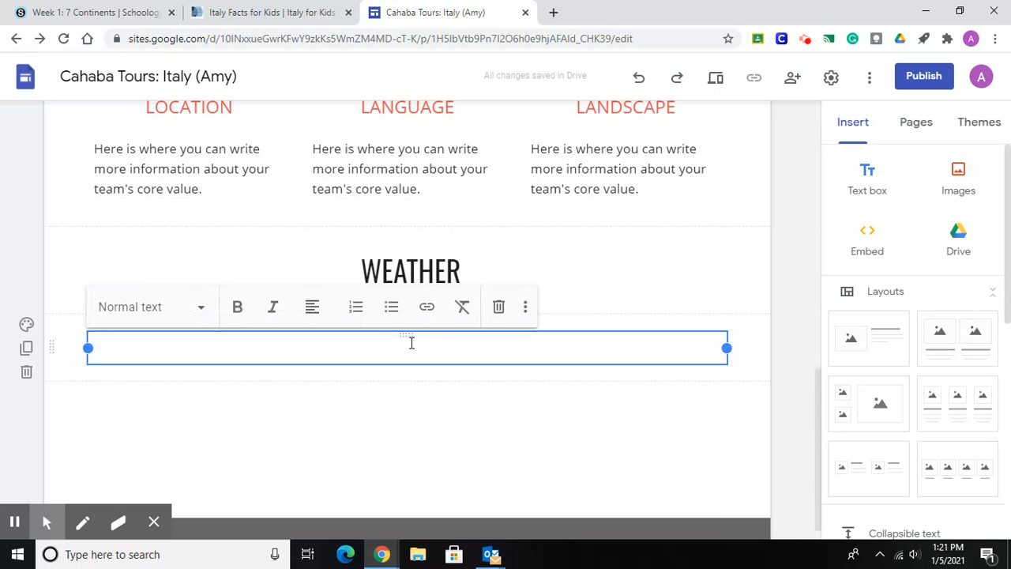
# Switch to Schoology, open the Dream Vacation folder Week 2: Location Weather and find the Weather Charts and Weather Paragraph assignment.
pyautogui.click(75, 13)
pyautogui.click(16, 38)
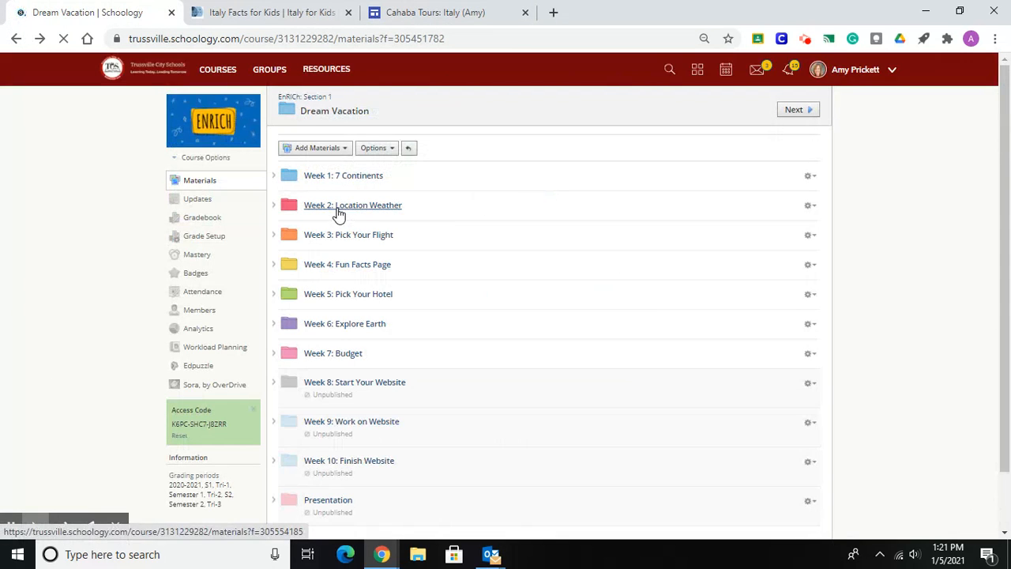
pyautogui.click(362, 207)
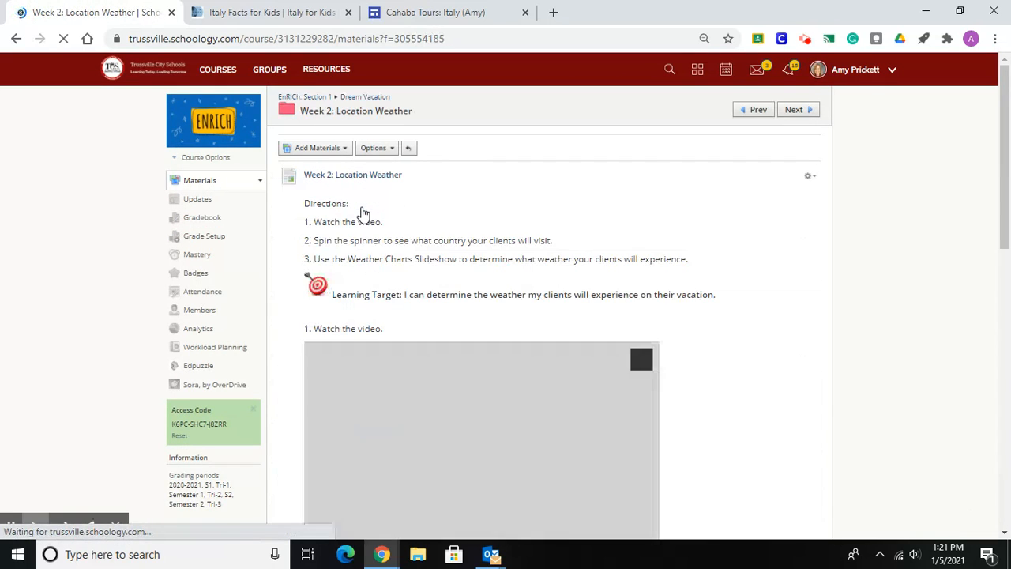
pyautogui.scroll(-3, 999, 146)
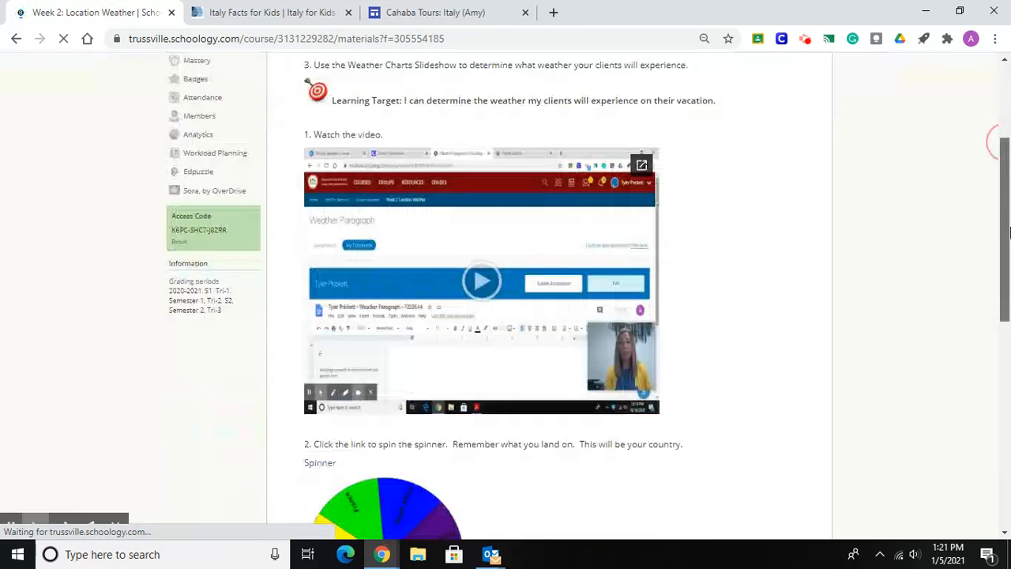
pyautogui.moveTo(997, 233); pyautogui.dragTo(1009, 431)
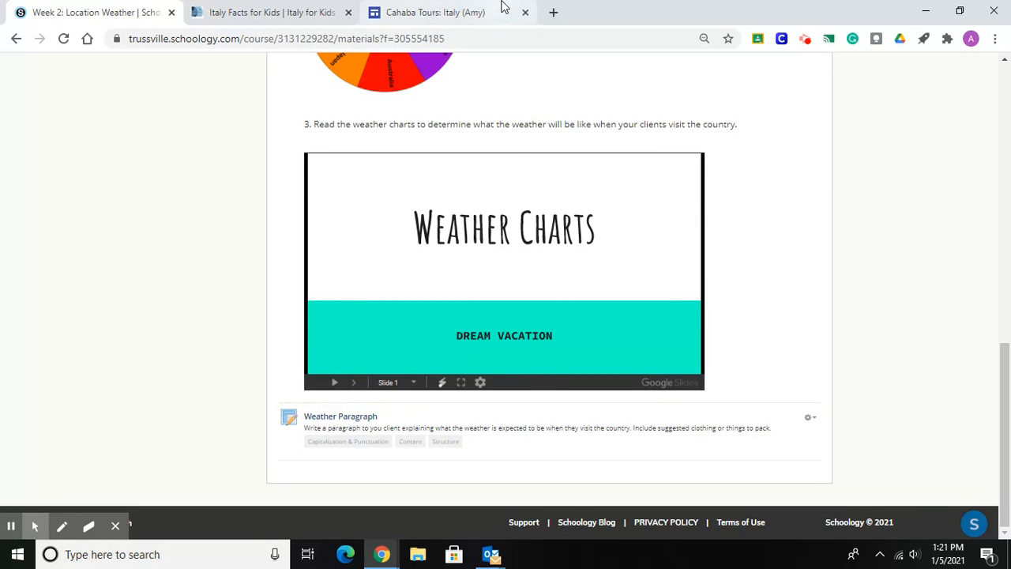
# Return to the Cahaba Tours site and search Google Drive for WEATHER to find a document for the weather section.
pyautogui.click(410, 16)
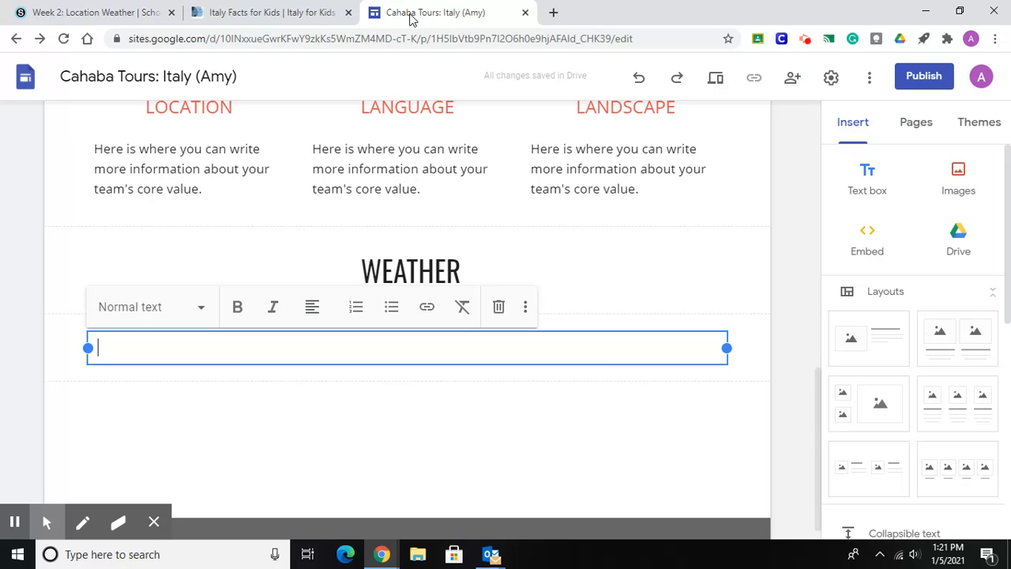
pyautogui.click(792, 214)
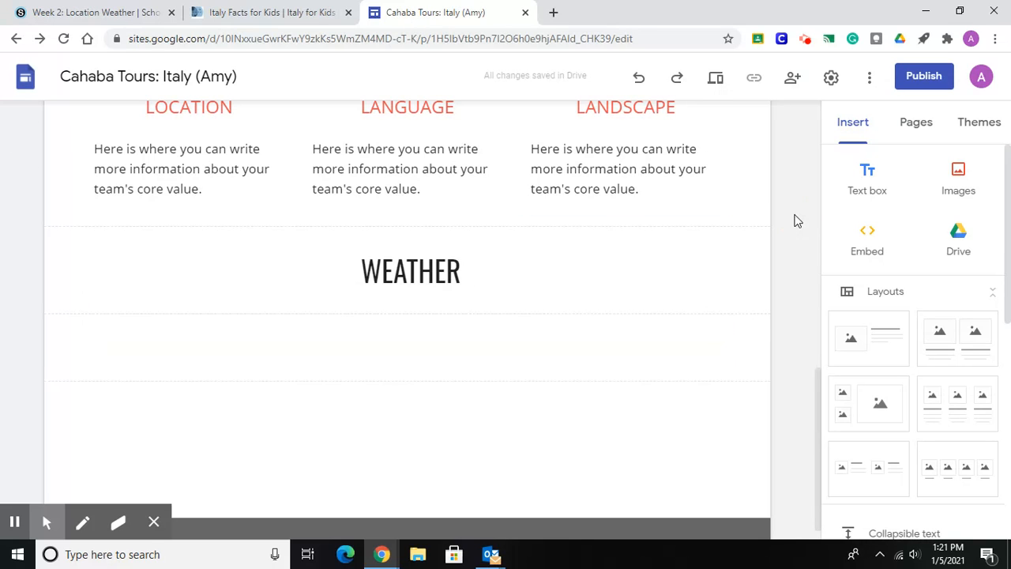
pyautogui.click(428, 346)
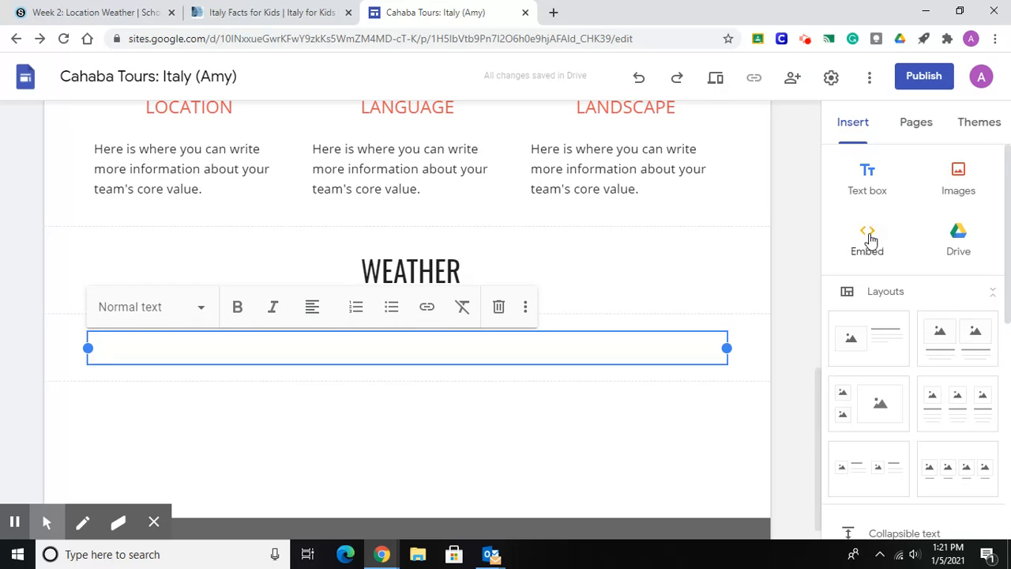
pyautogui.click(958, 249)
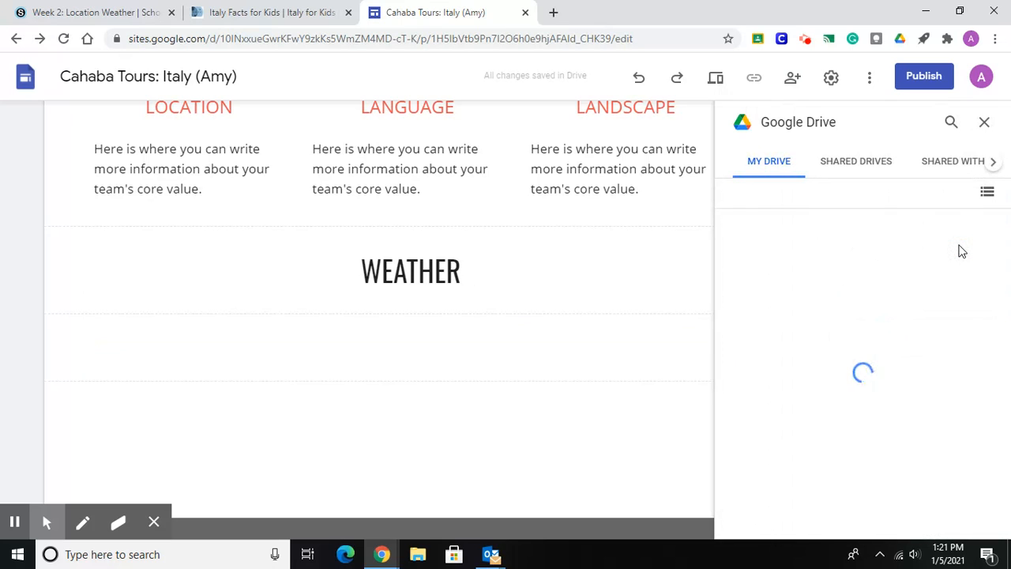
pyautogui.click(951, 125)
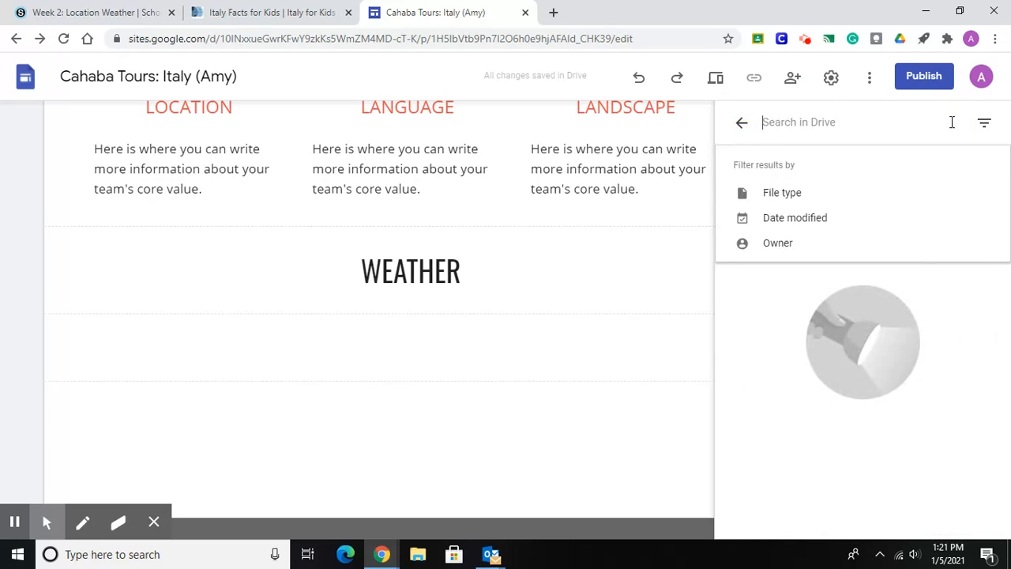
pyautogui.write('WEATHER')
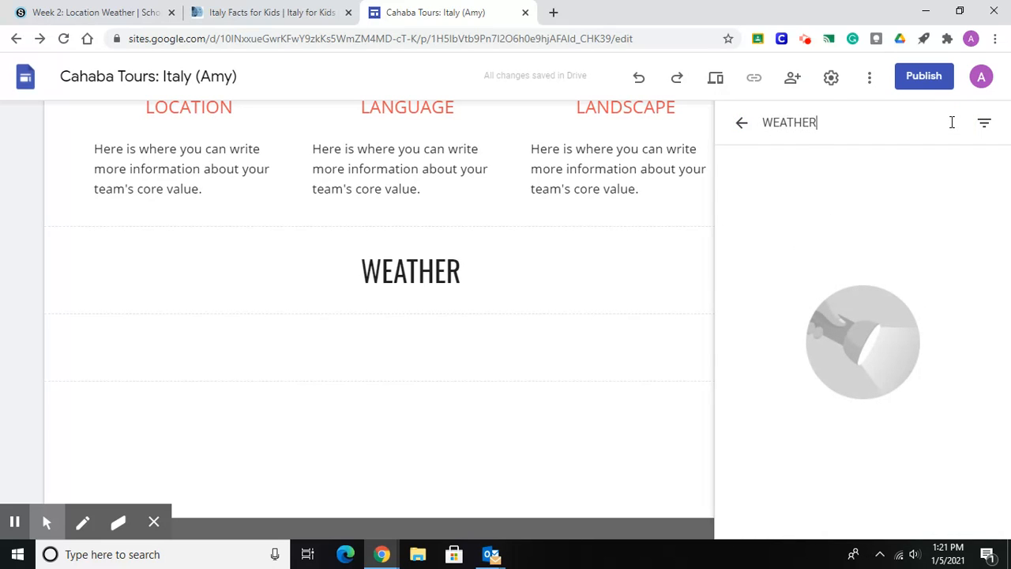
pyautogui.press('Return')
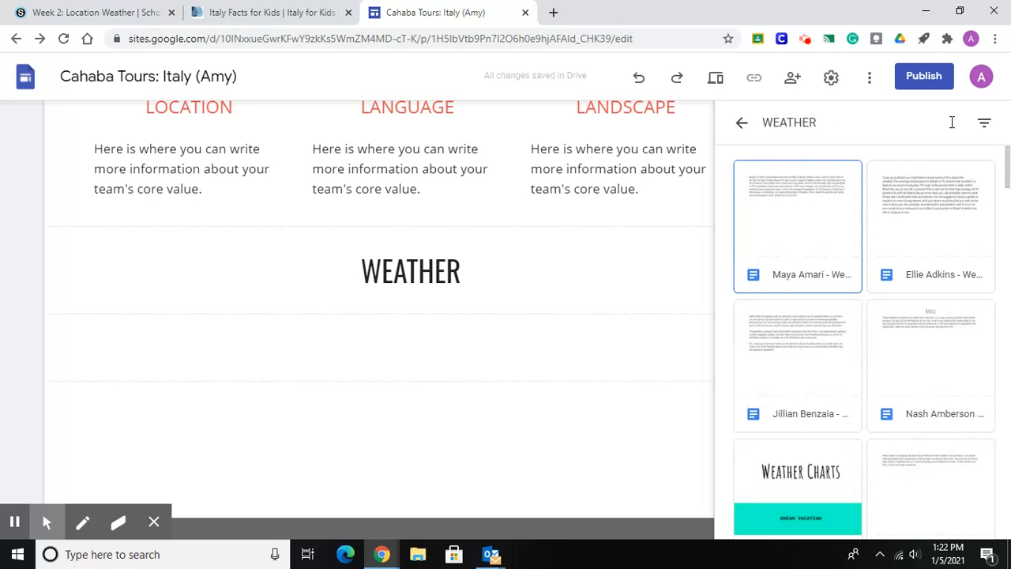
# Insert the first student weather document from the Drive search results into the page.
pyautogui.moveTo(1007, 173)
pyautogui.mouseDown()
pyautogui.moveTo(1007, 233)
pyautogui.moveTo(1007, 160)
pyautogui.mouseUp()
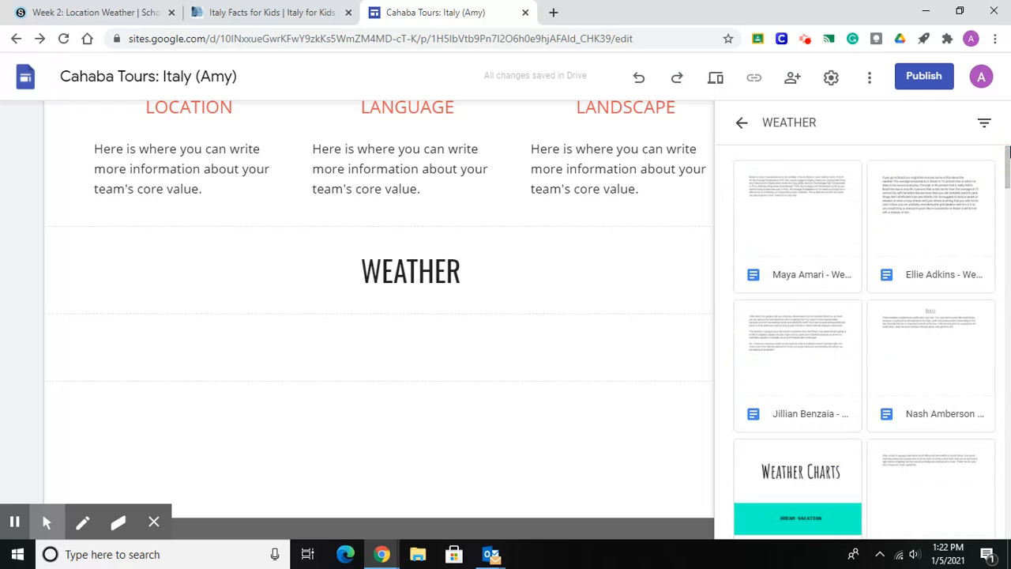
pyautogui.click(790, 214)
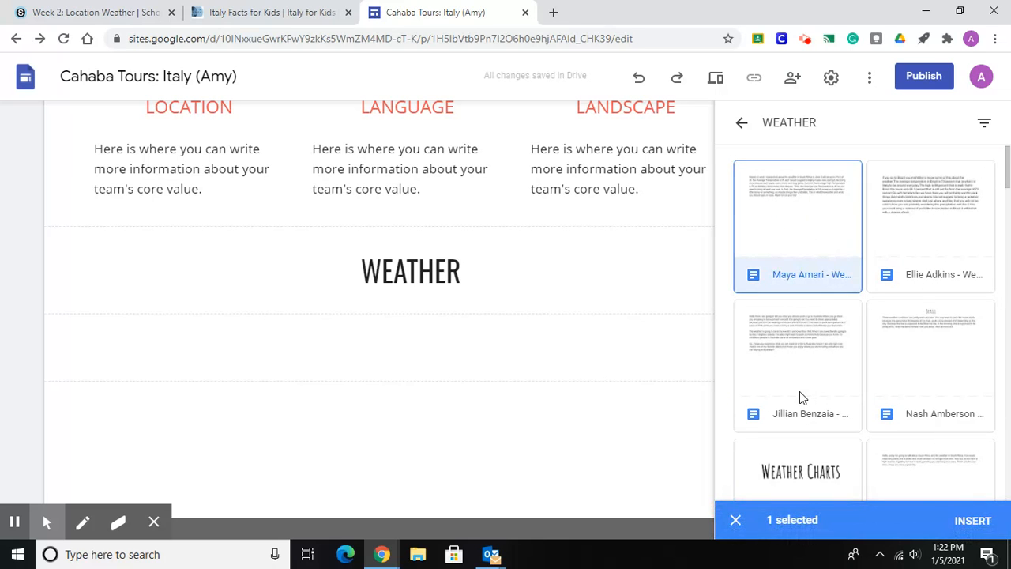
pyautogui.click(972, 521)
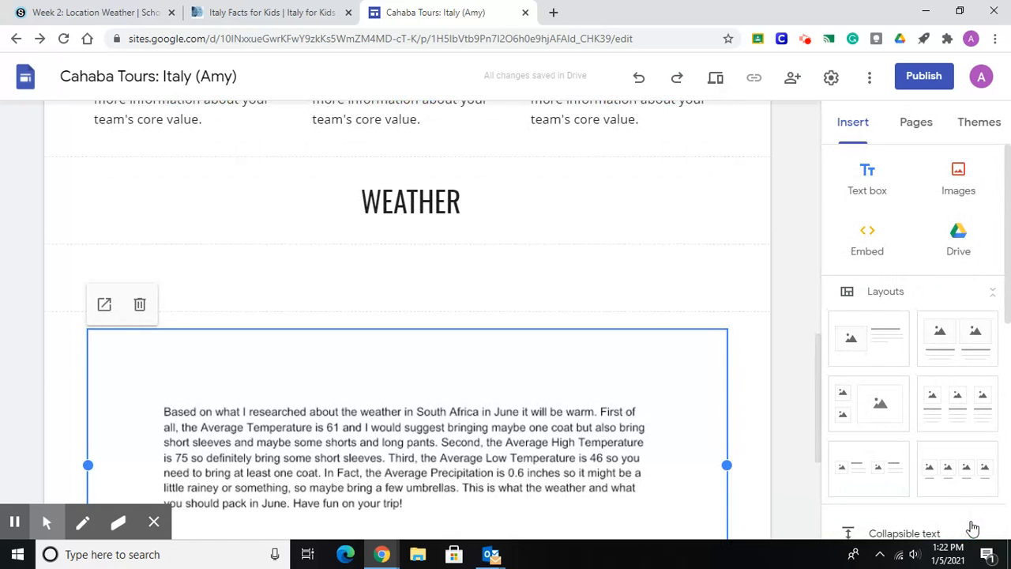
# Delete the empty section between the WEATHER heading and the embedded weather document, and review the page up to its header.
pyautogui.moveTo(820, 404); pyautogui.dragTo(827, 474)
pyautogui.click(786, 422)
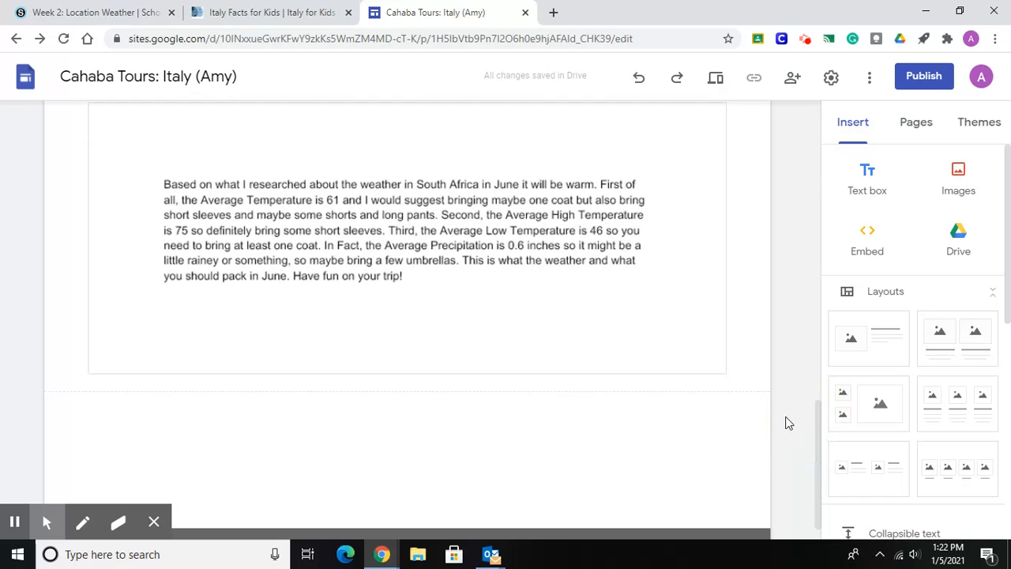
pyautogui.moveTo(817, 430); pyautogui.dragTo(819, 361)
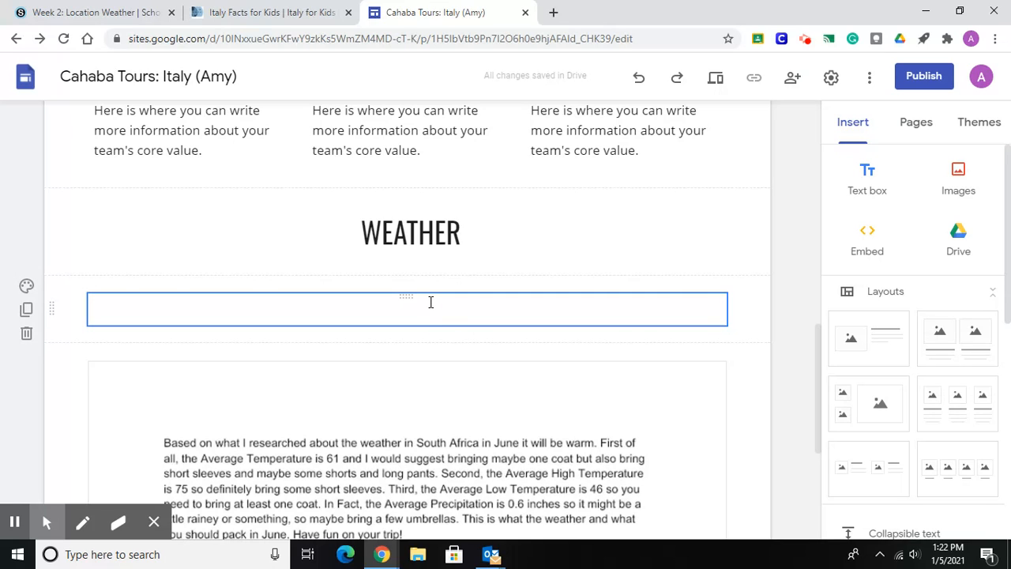
pyautogui.click(28, 335)
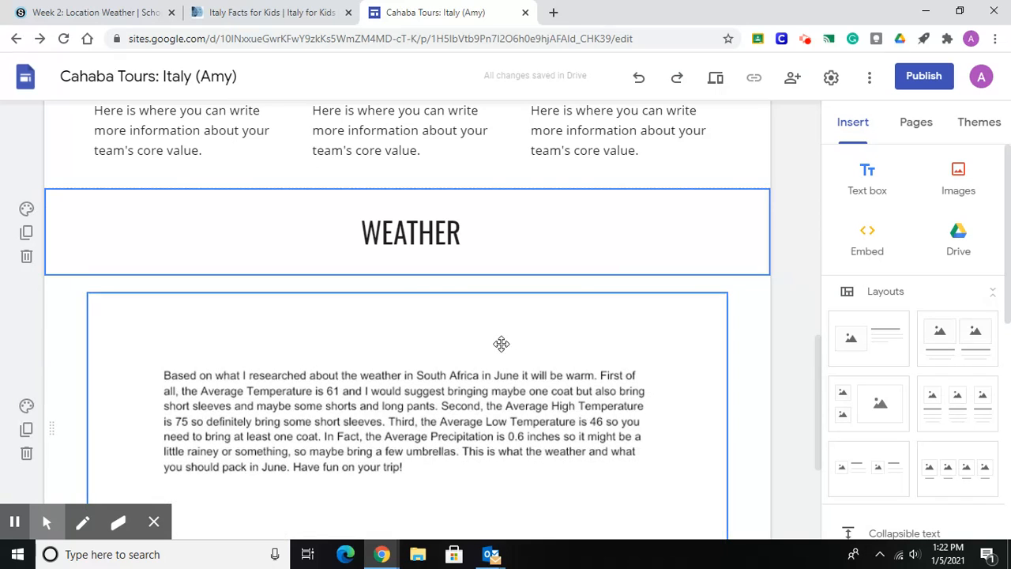
pyautogui.moveTo(818, 362); pyautogui.dragTo(816, 342)
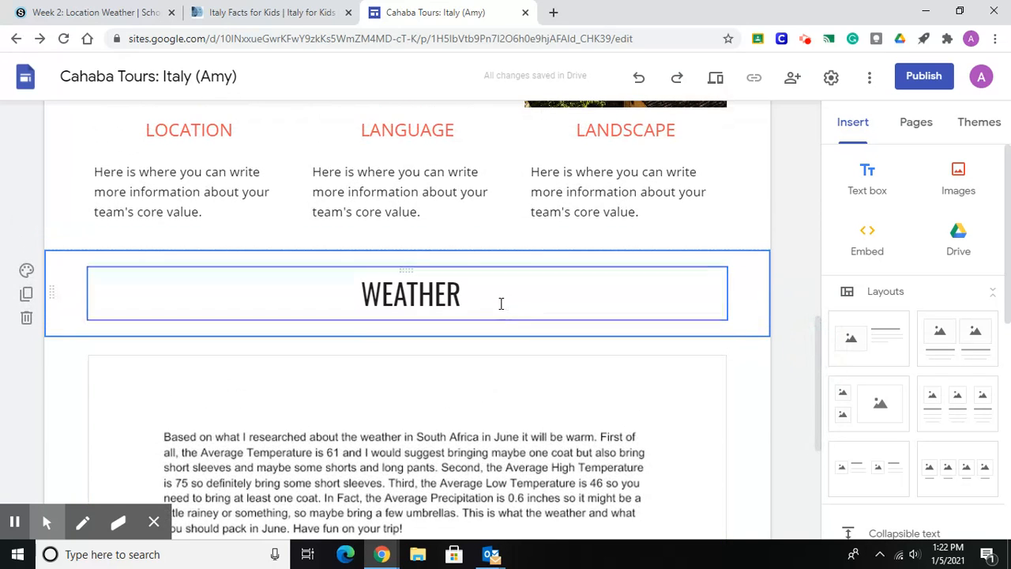
pyautogui.click(819, 344)
pyautogui.moveTo(820, 343); pyautogui.dragTo(819, 114)
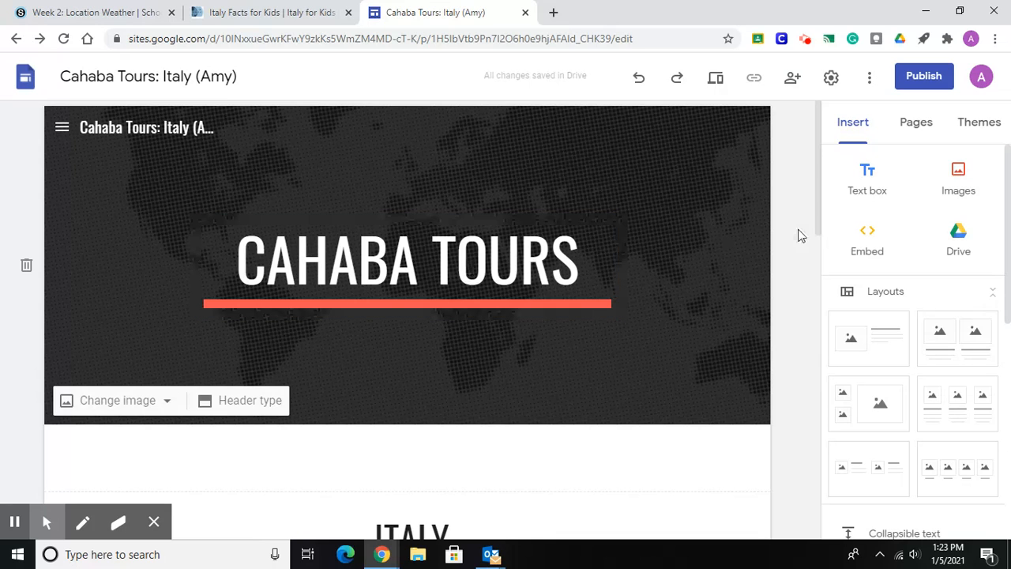
# Review the whole page from the header through the ITALY heading, the location, language and landscape columns, and the embedded WEATHER document.
pyautogui.moveTo(819, 203); pyautogui.dragTo(822, 278)
pyautogui.click(463, 278)
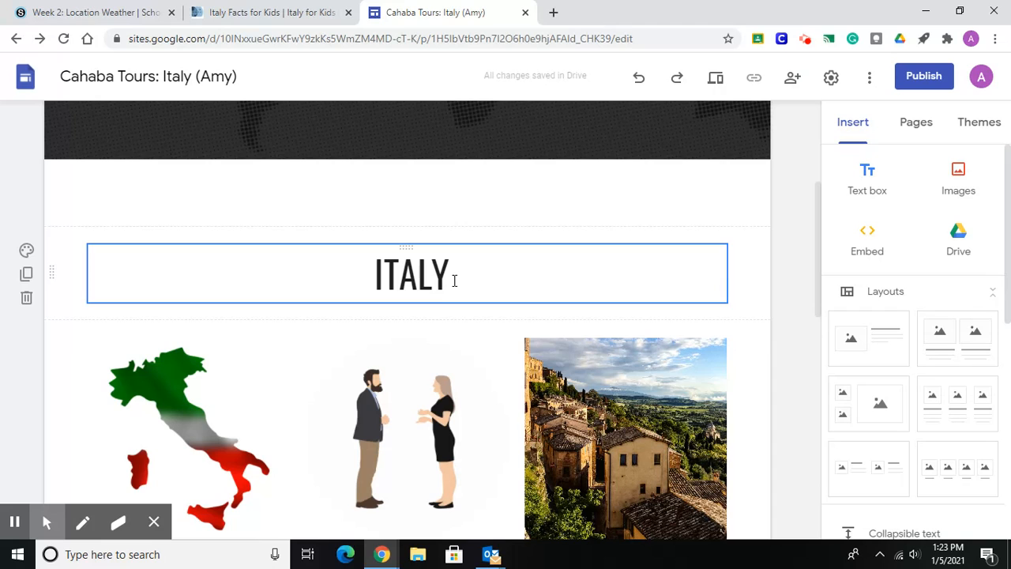
pyautogui.click(817, 221)
pyautogui.moveTo(819, 231); pyautogui.dragTo(817, 245)
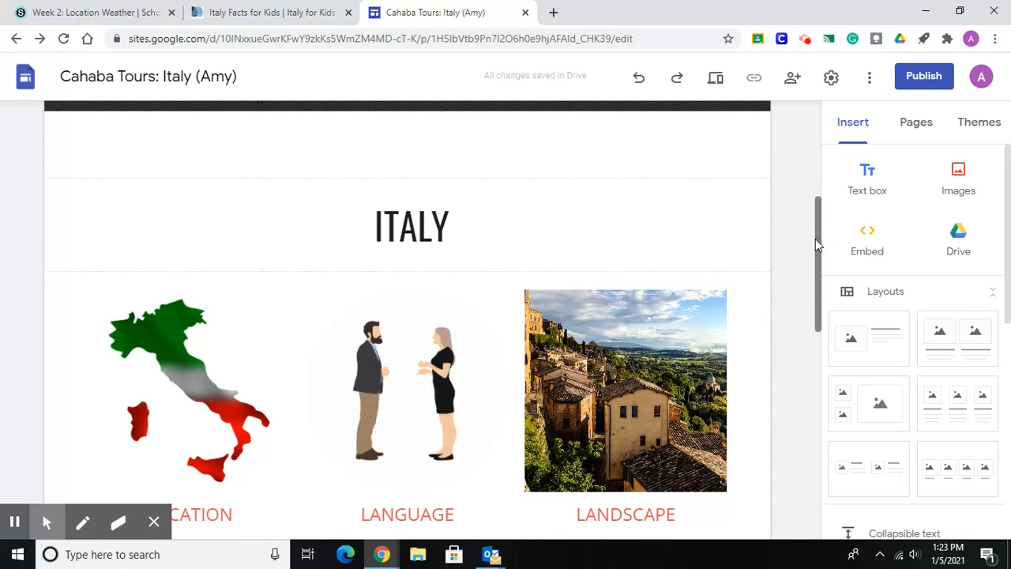
pyautogui.moveTo(818, 243); pyautogui.dragTo(827, 291)
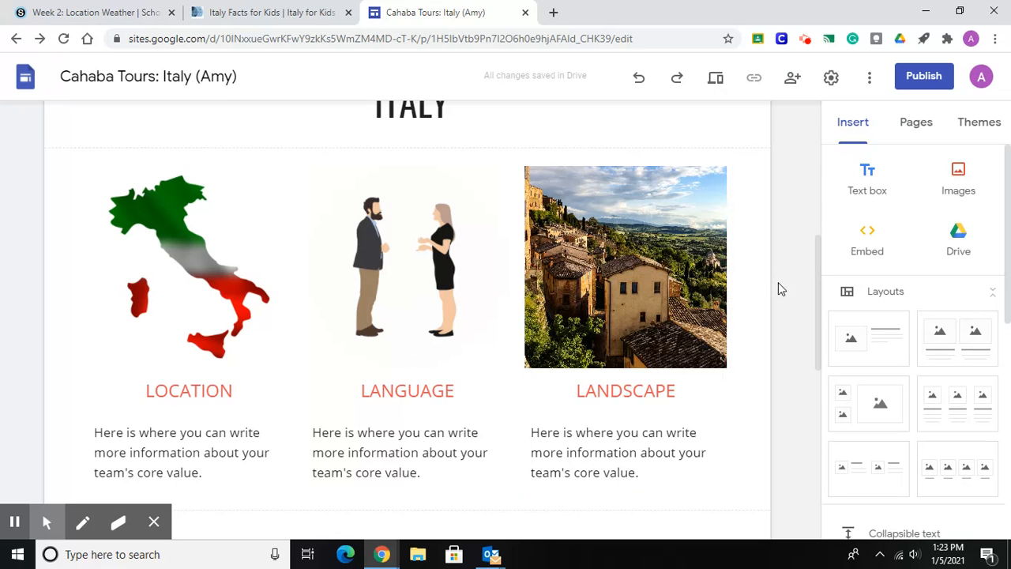
pyautogui.moveTo(818, 287); pyautogui.dragTo(829, 354)
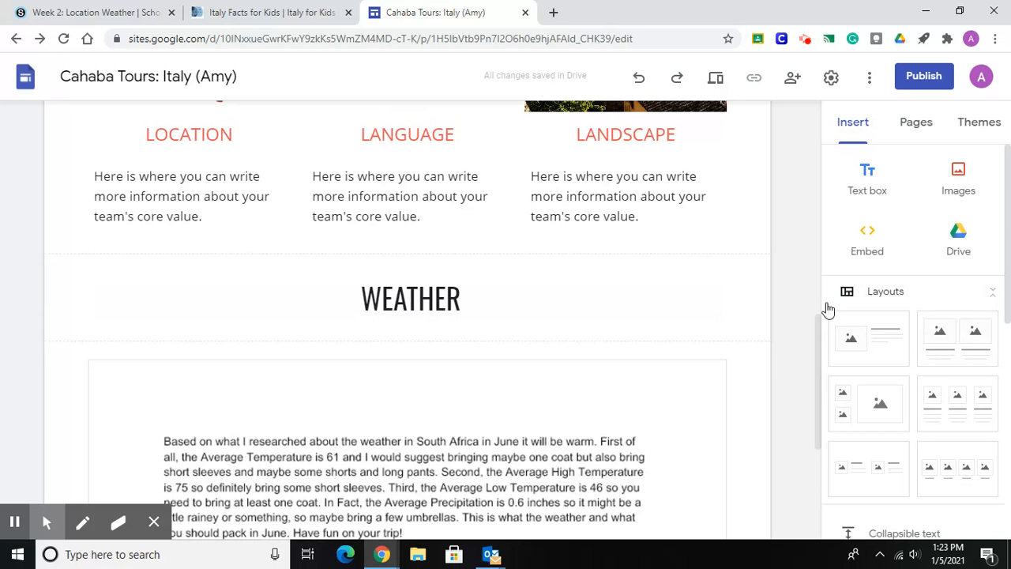
pyautogui.moveTo(819, 325); pyautogui.dragTo(820, 380)
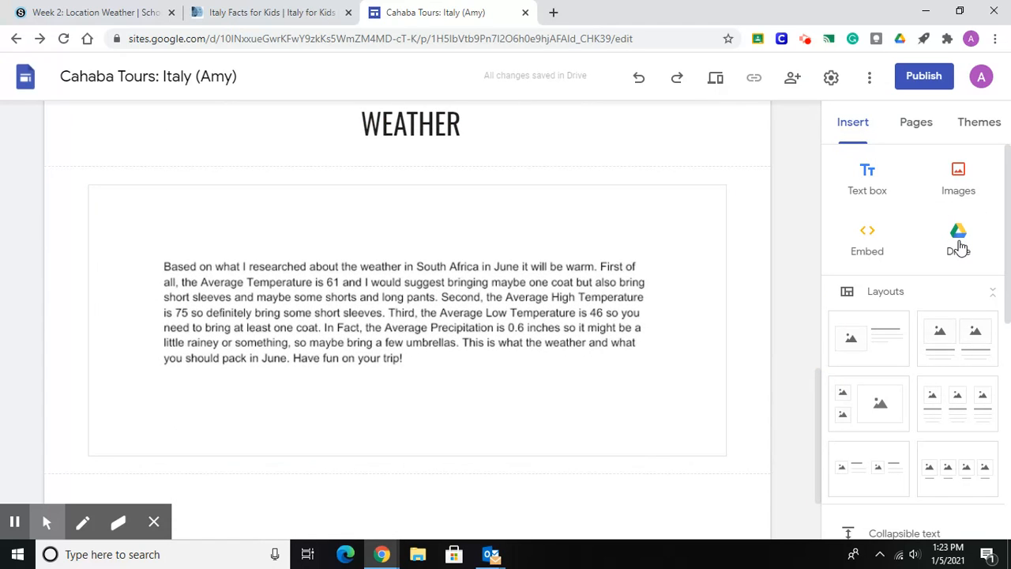
pyautogui.moveTo(823, 386); pyautogui.dragTo(804, 97)
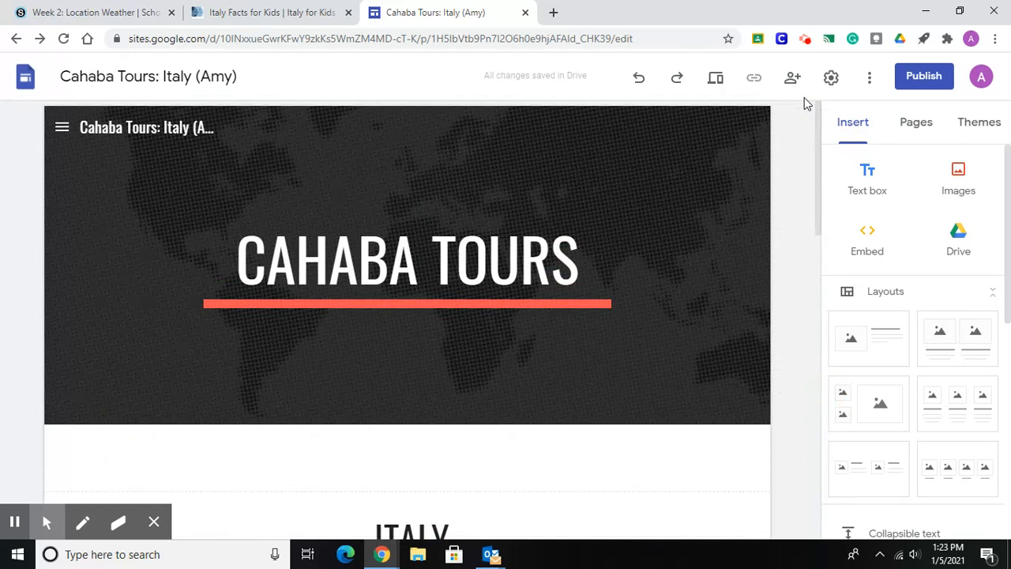